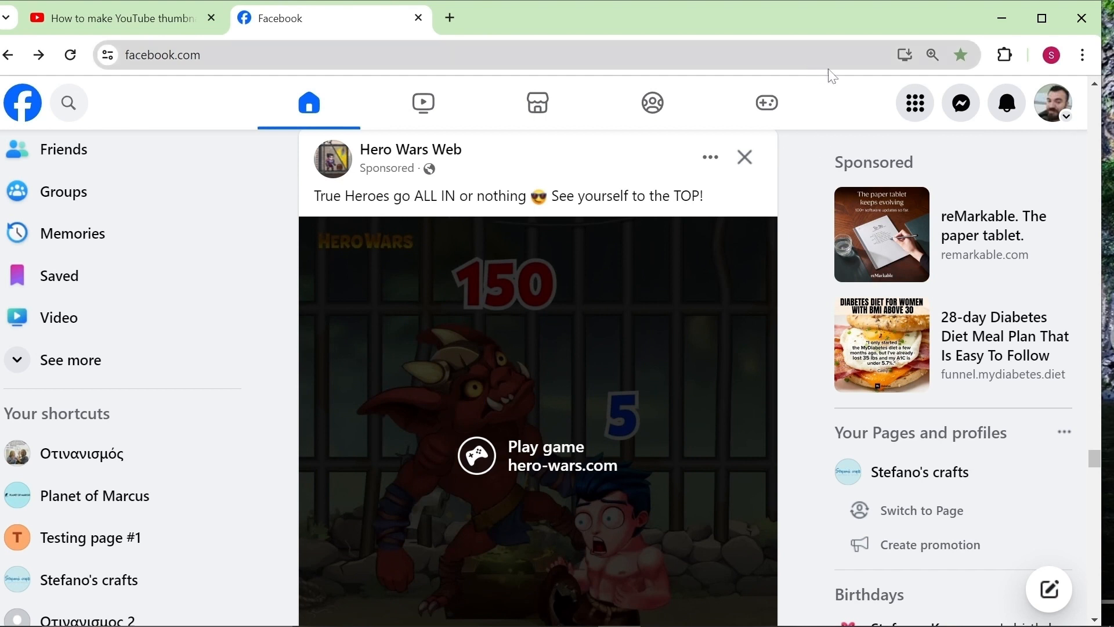
- Start creating a new Facebook Page and name it "Testing name 1"
click(914, 106)
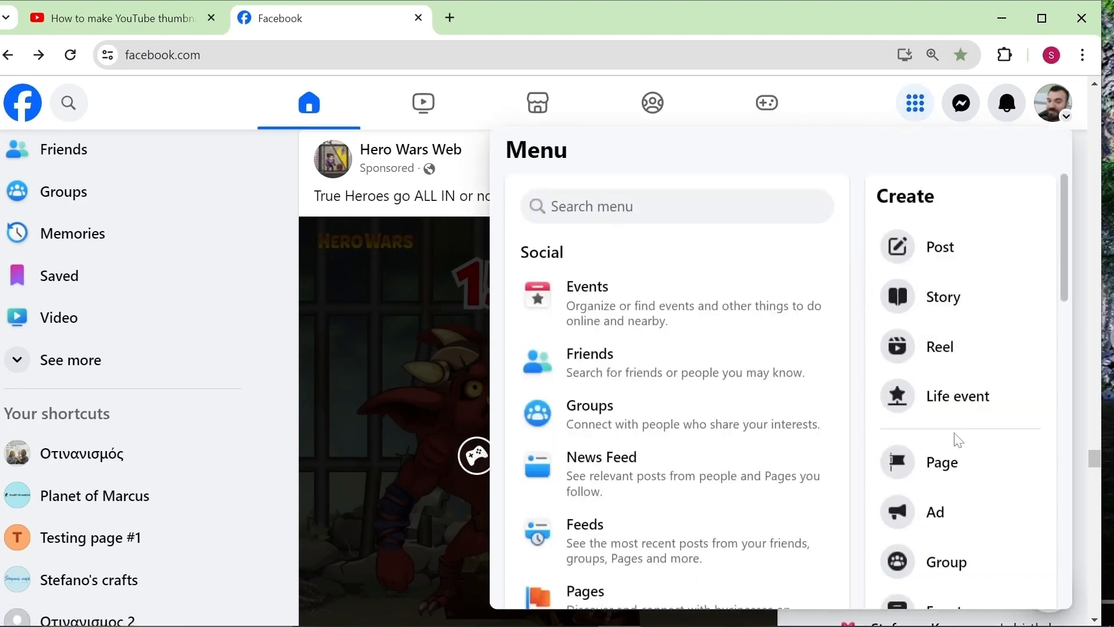
click(940, 463)
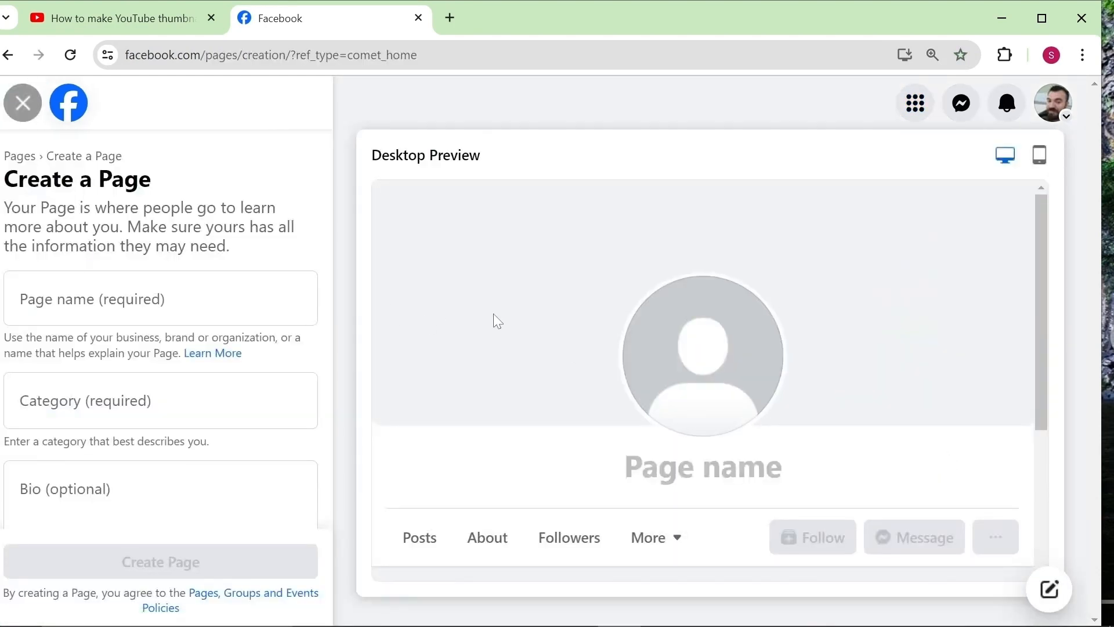
click(116, 298)
text(Testi)
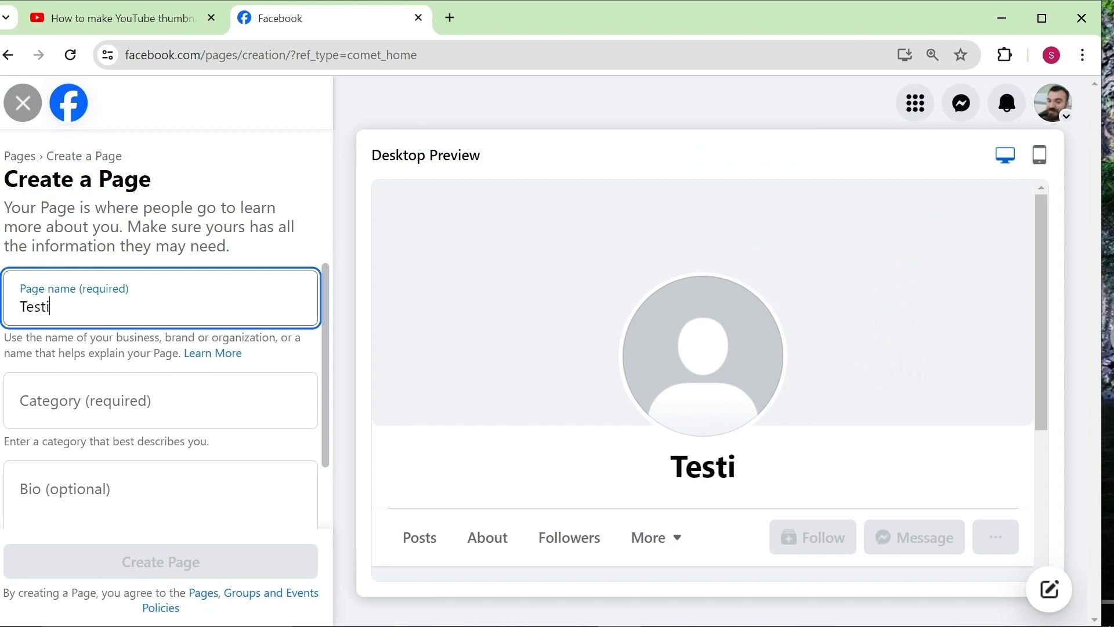
text(ng name 1)
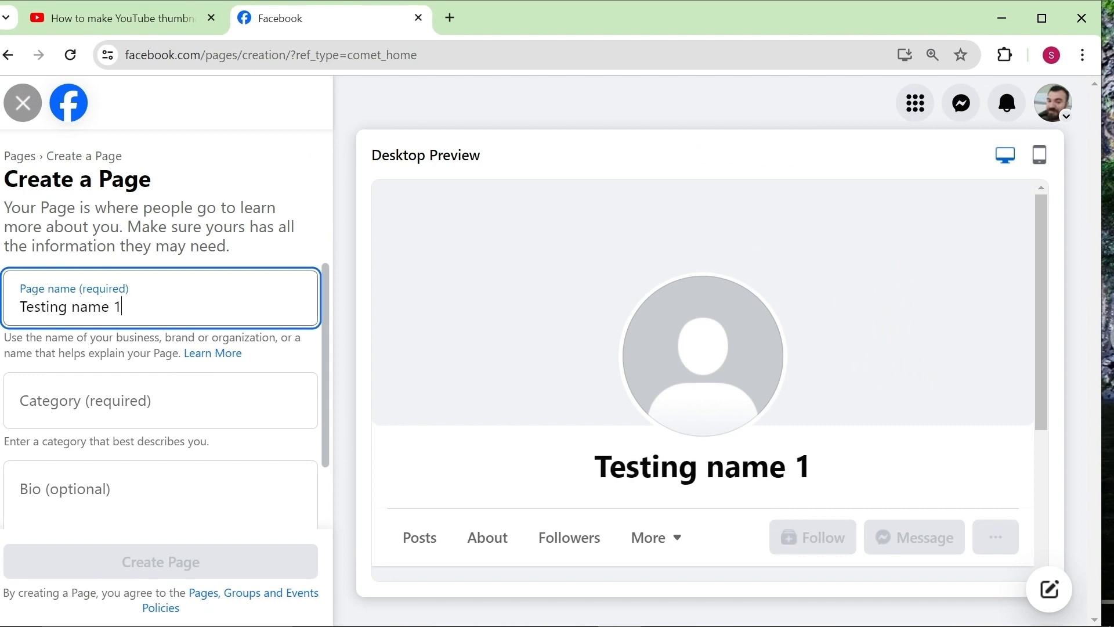
- Search for the category "History" and assign History & Philosophy to the Page
click(161, 400)
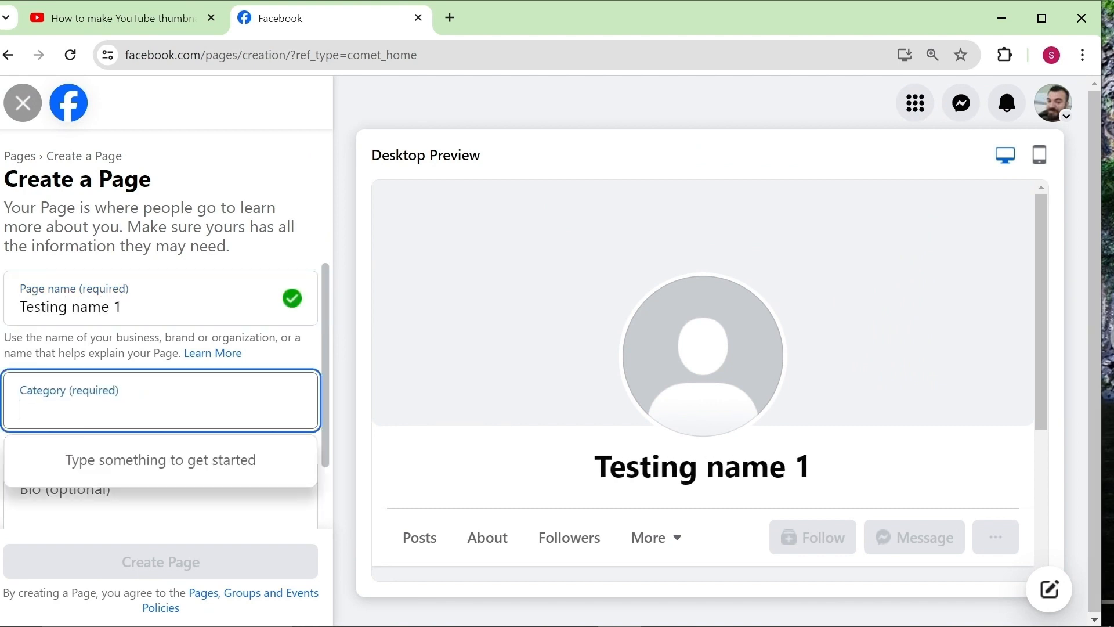
text(HGi)
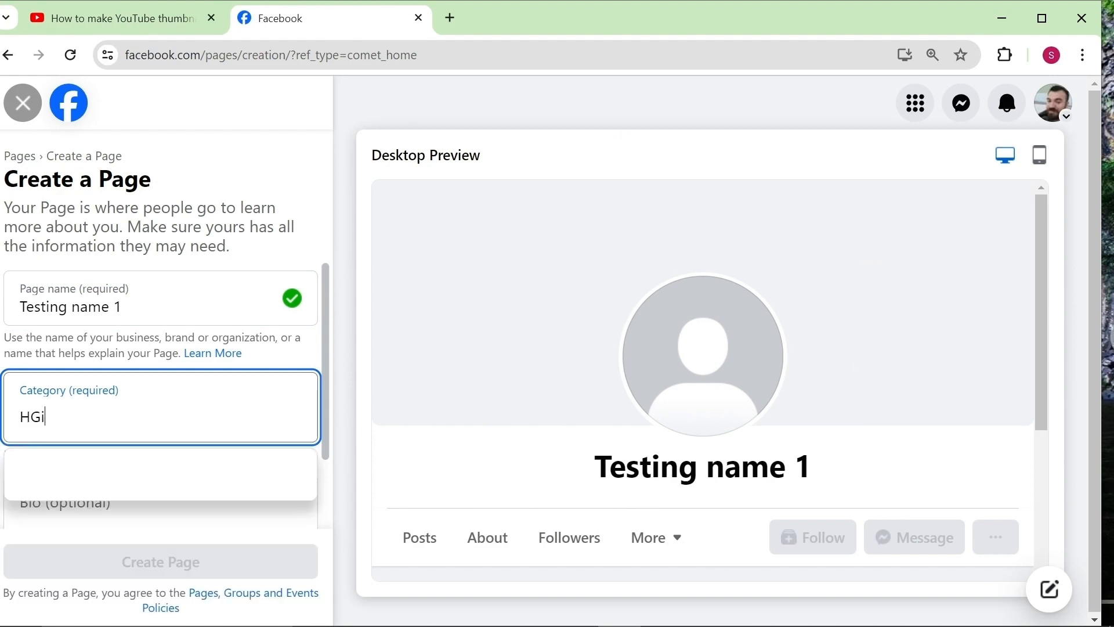
key(BackSpace)
text(istory)
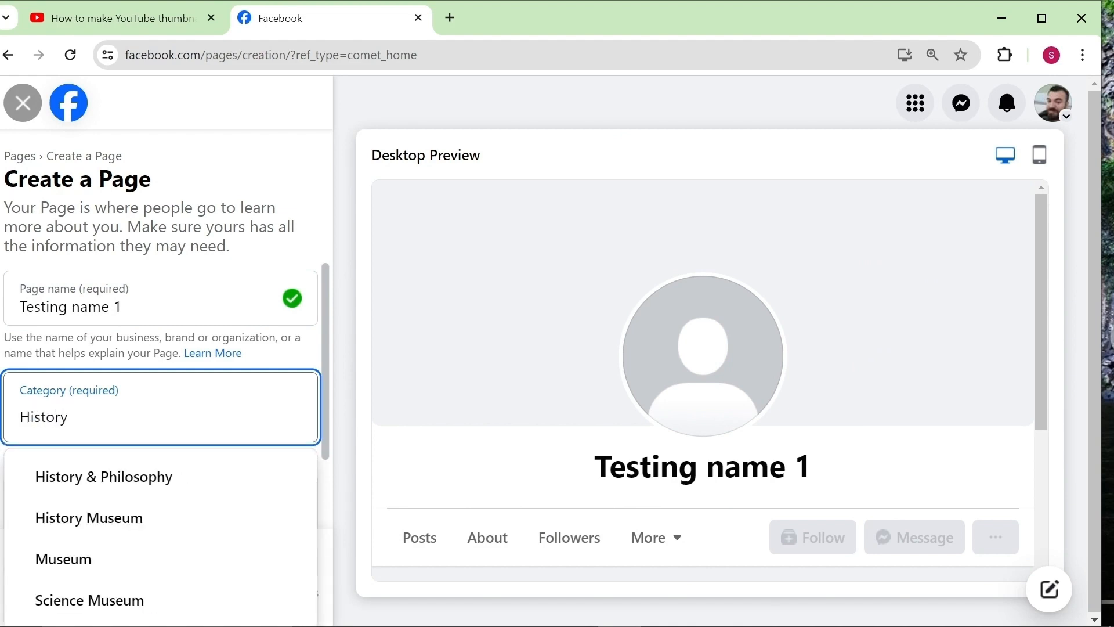
click(105, 478)
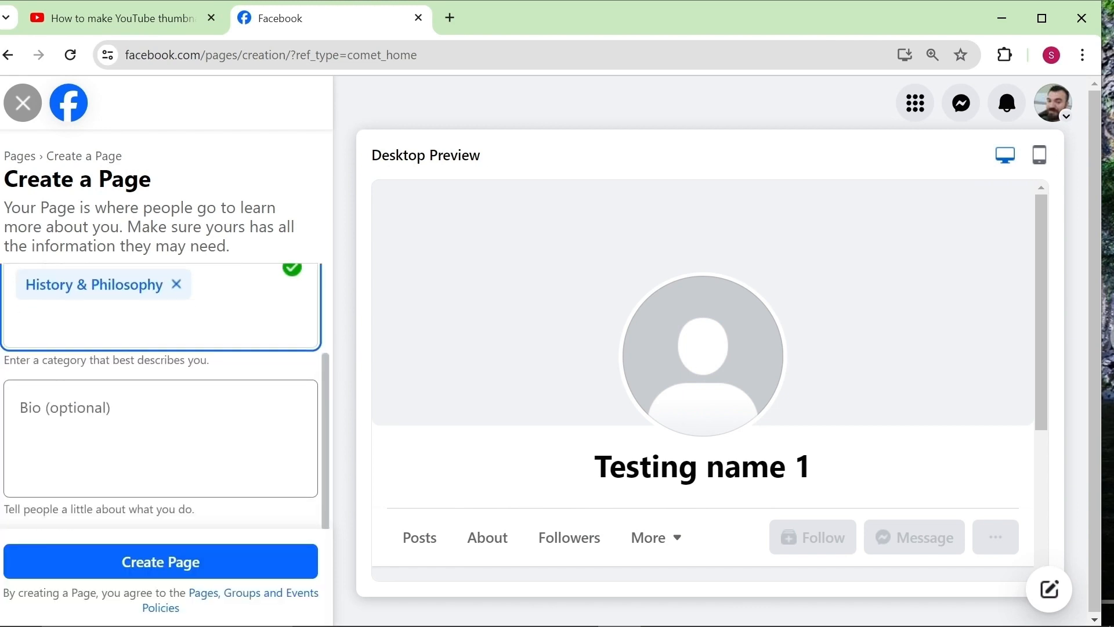
- Enter "Welcome!" as the bio and create the Page
click(156, 429)
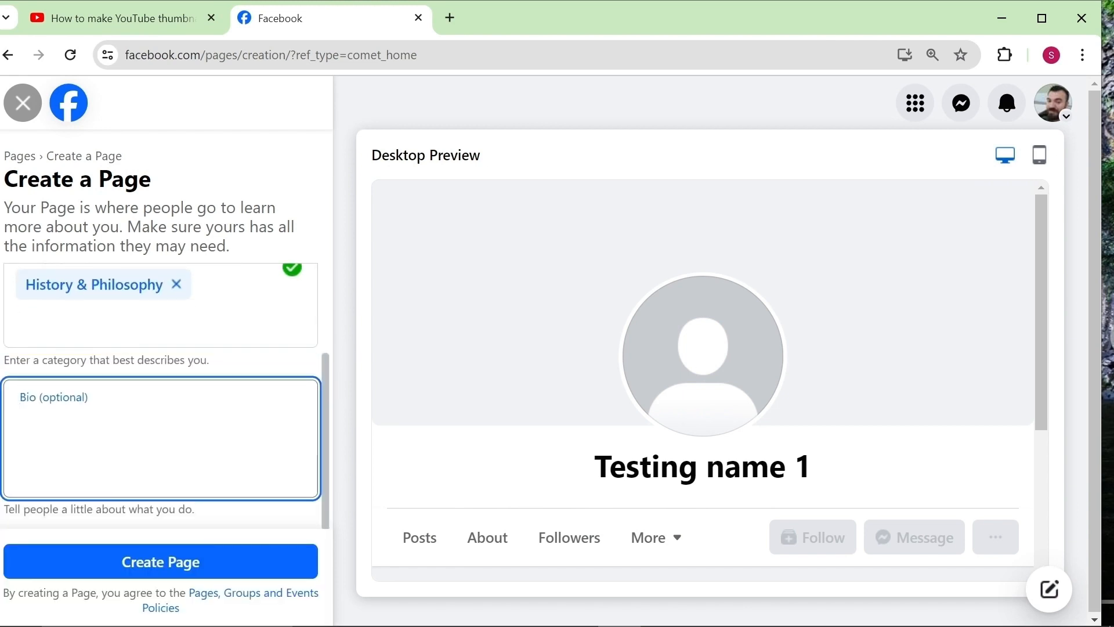
text(Welcome!)
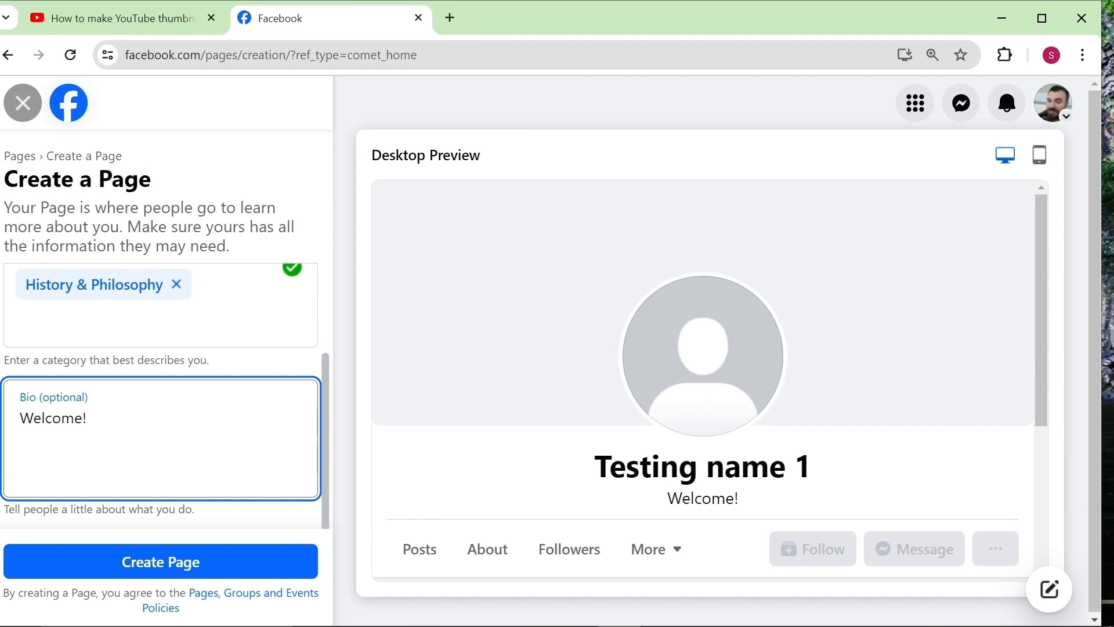
click(165, 563)
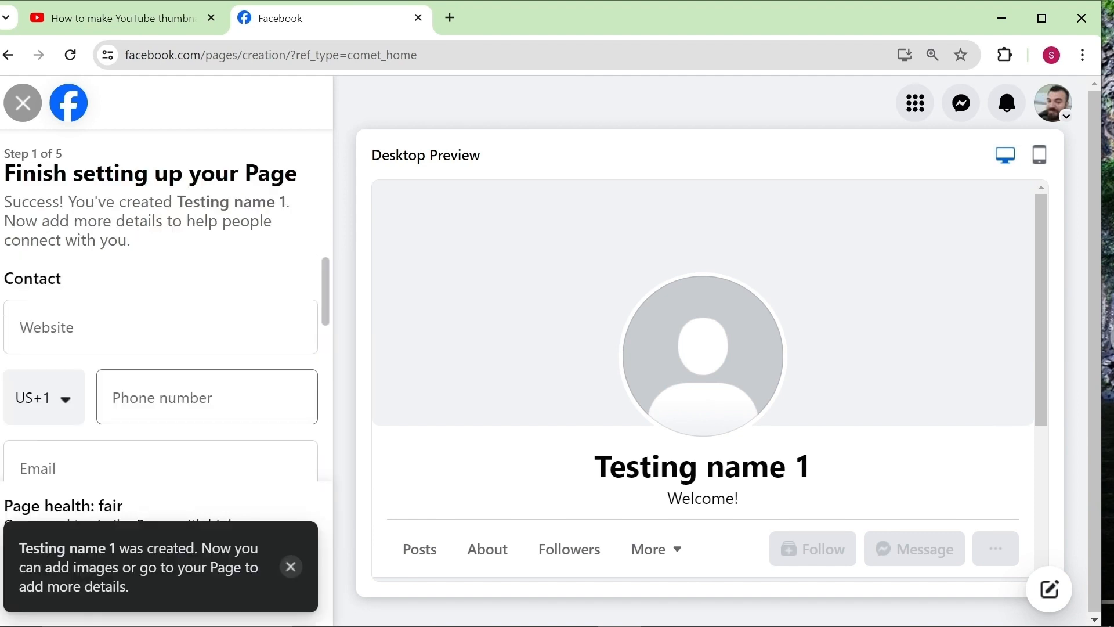
- Finish the Page setup without adding any optional details or connecting WhatsApp, and decline the welcome tour
scroll(228, 435, down, 3)
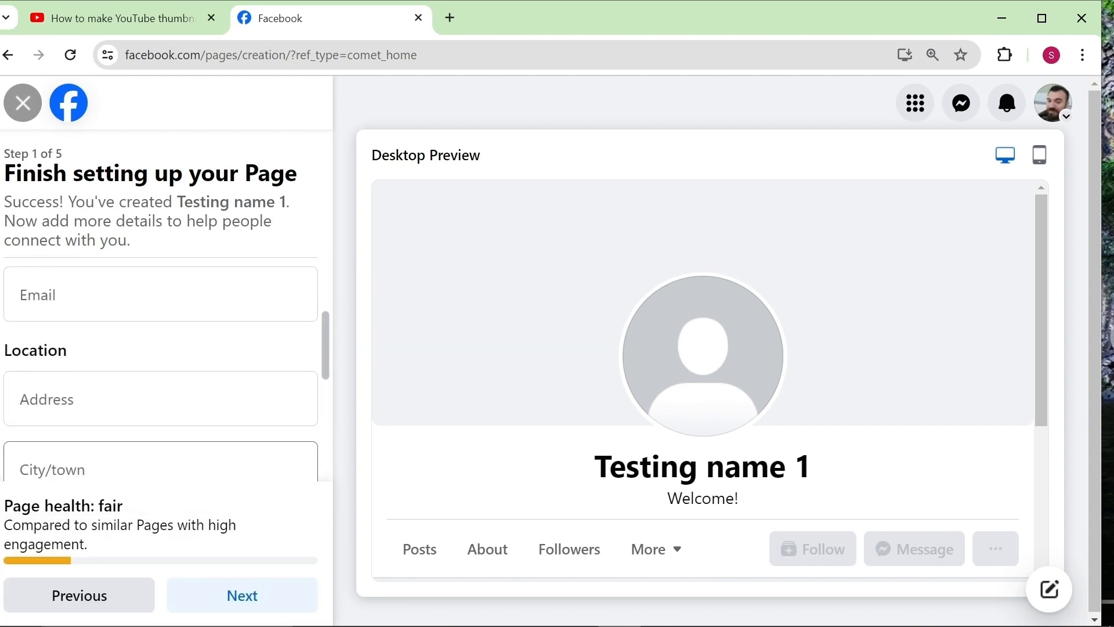
scroll(261, 467, down, 5)
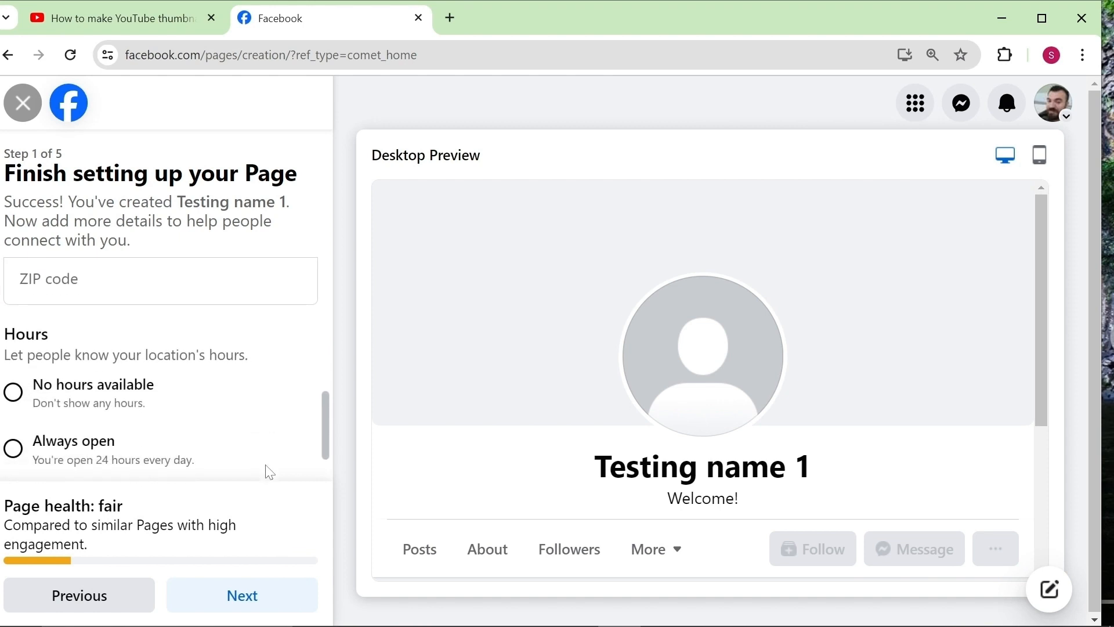
click(241, 595)
click(244, 597)
click(251, 601)
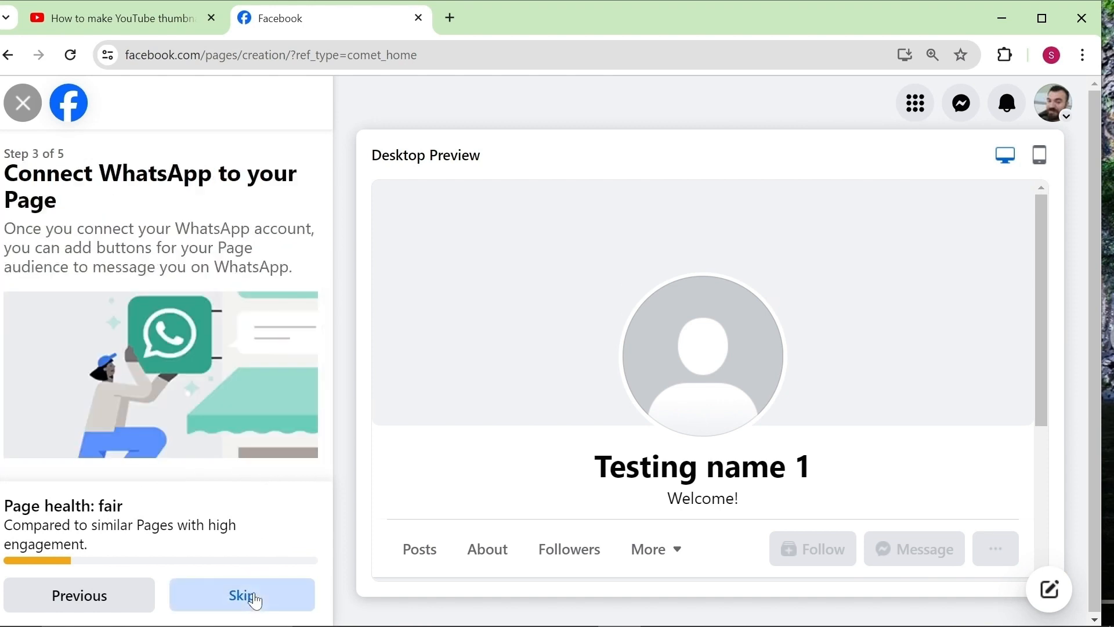
click(259, 606)
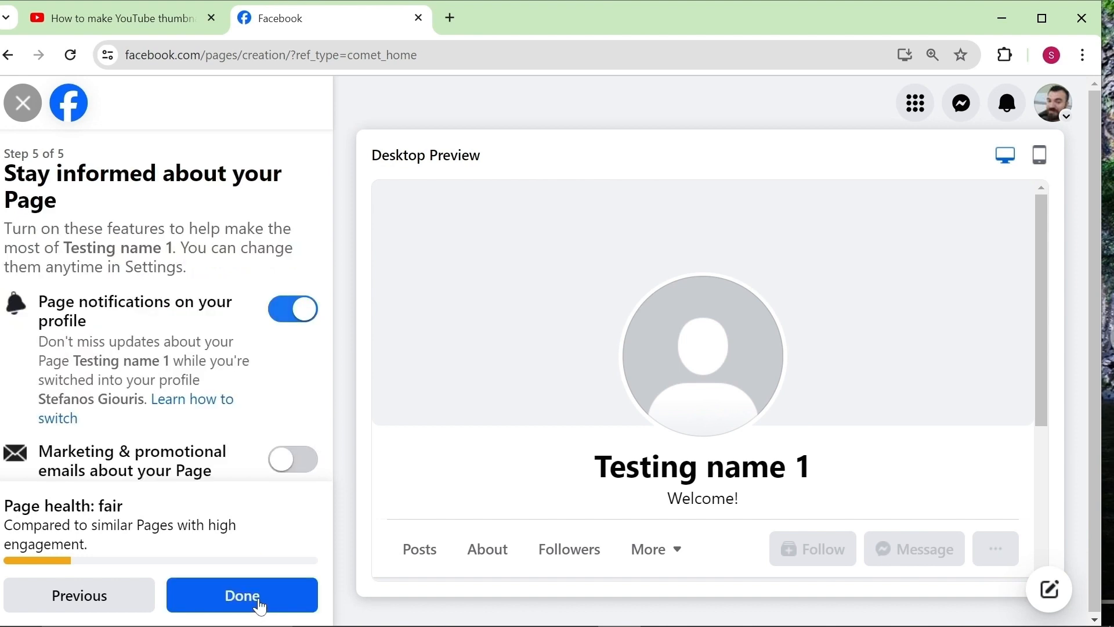
click(261, 603)
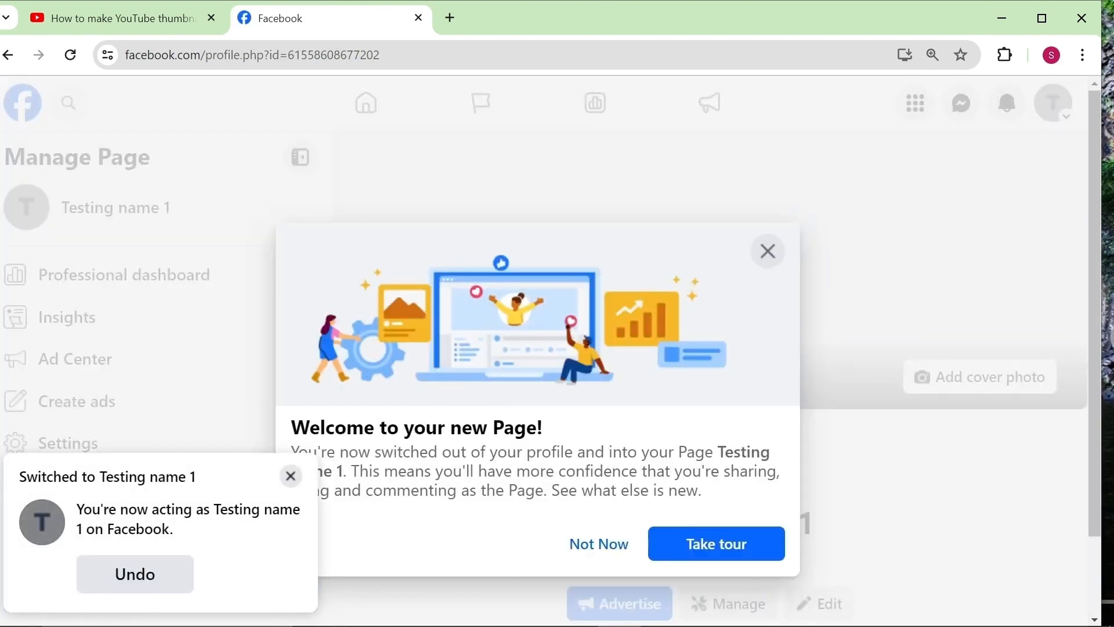
click(581, 544)
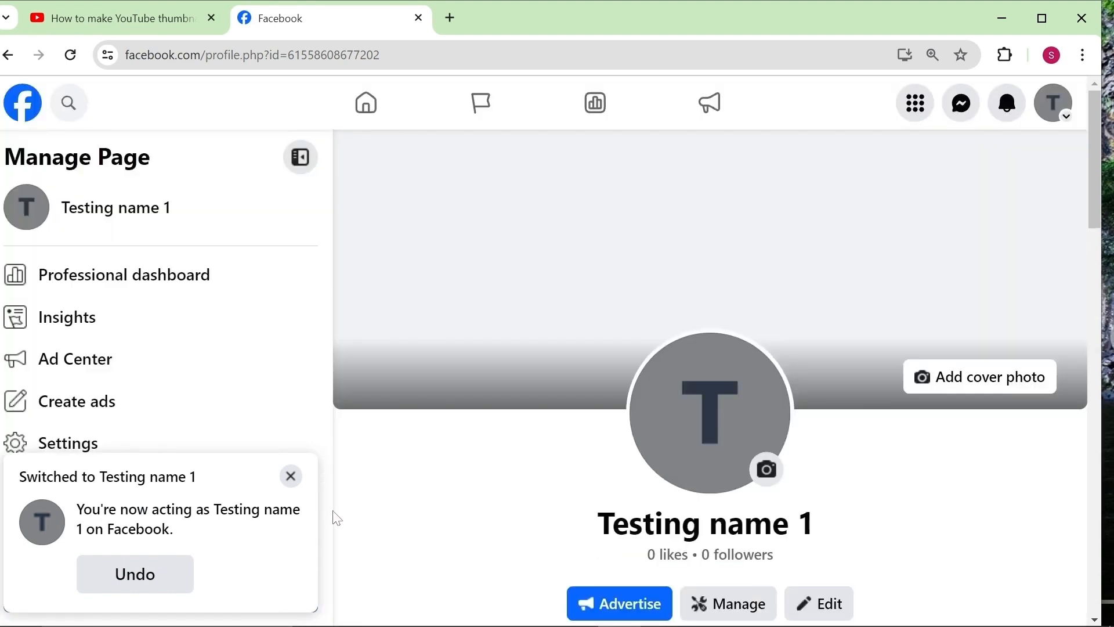
scroll(385, 447, down, 15)
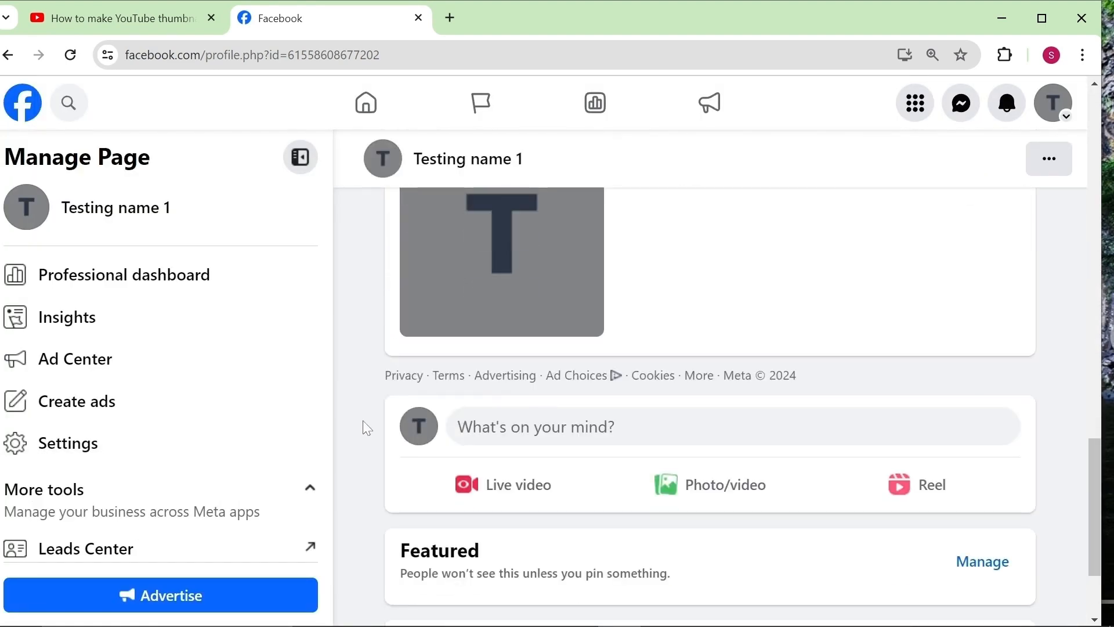
click(513, 430)
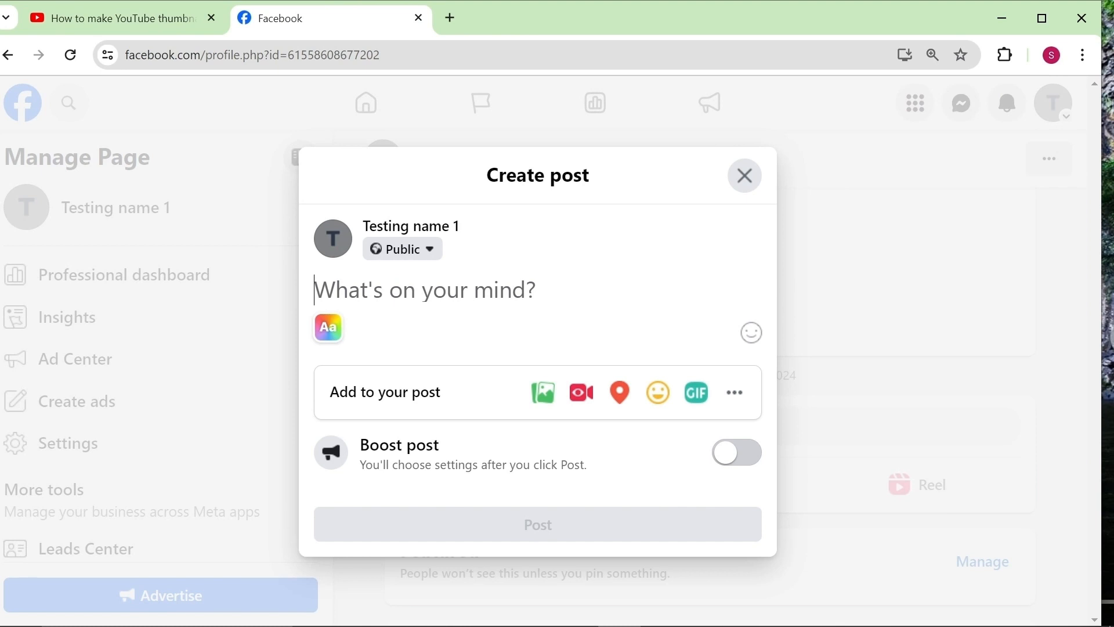
text(https://www.youtube.com/watch?v=Mfk5clmaxCw&t=7s)
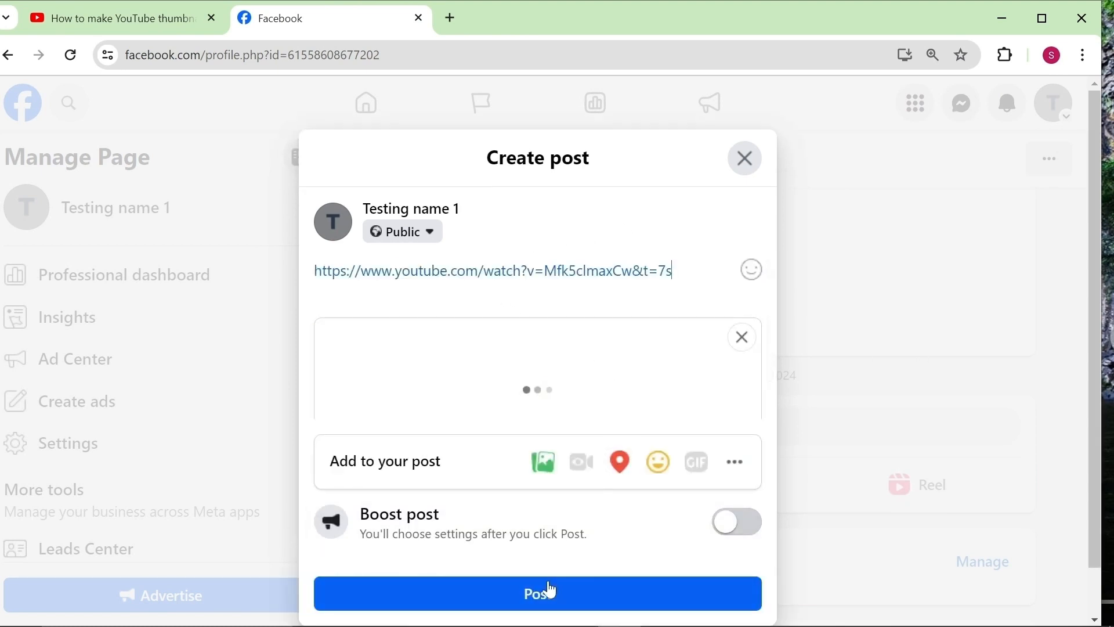
click(546, 596)
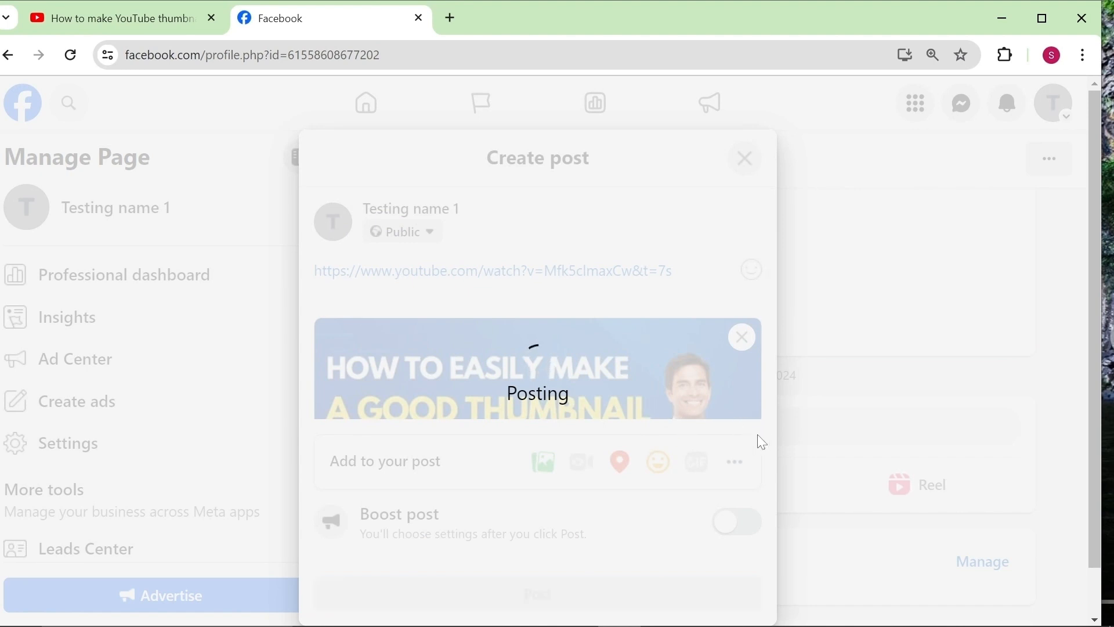
- Start boosting the published YouTube link post and dismiss the tip about improving ad creative performance
scroll(855, 366, down, 10)
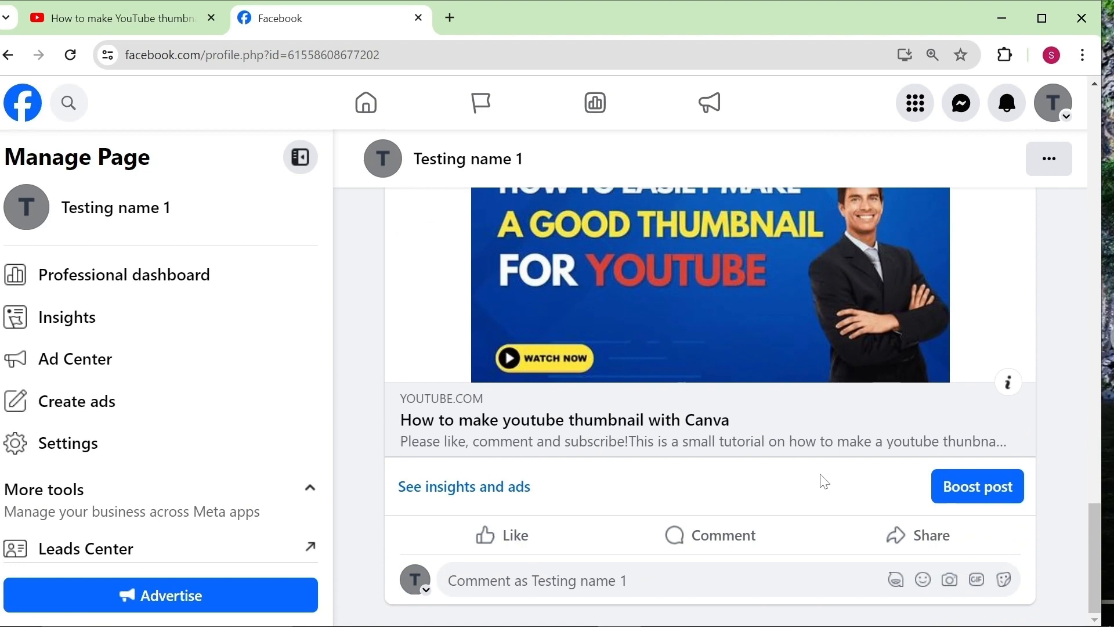
scroll(788, 460, up, 1)
scroll(949, 486, down, 1)
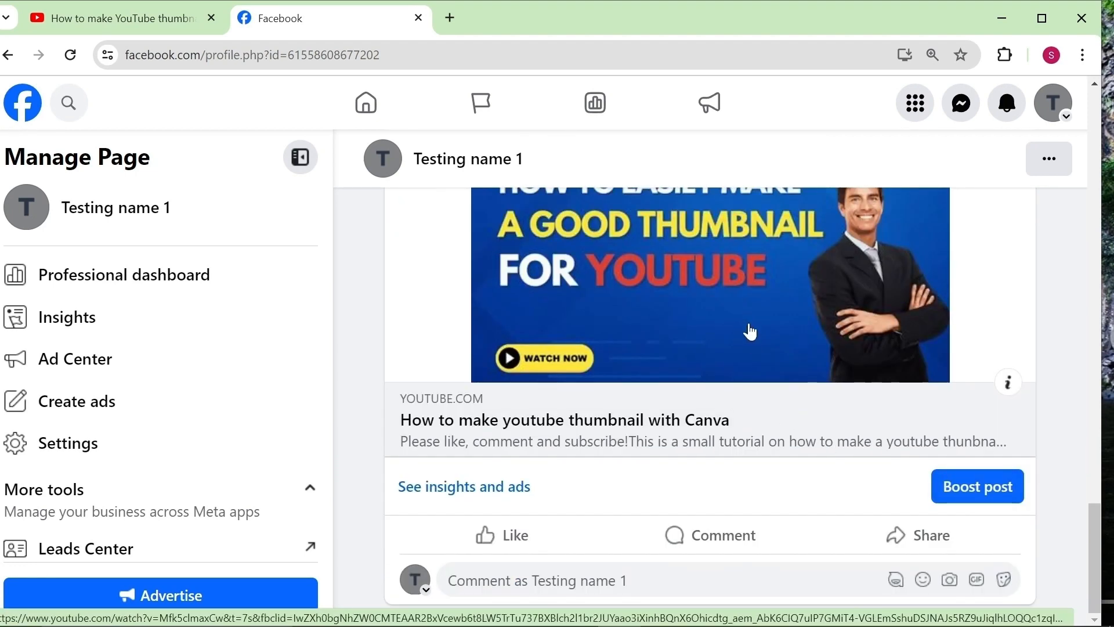
scroll(748, 336, up, 2)
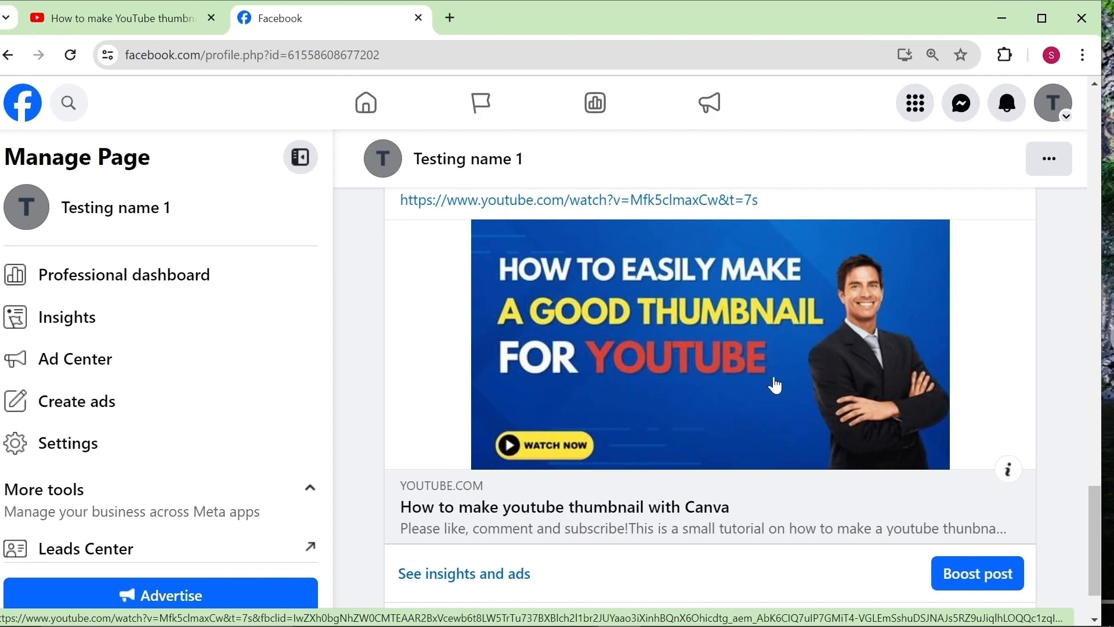
scroll(771, 386, down, 2)
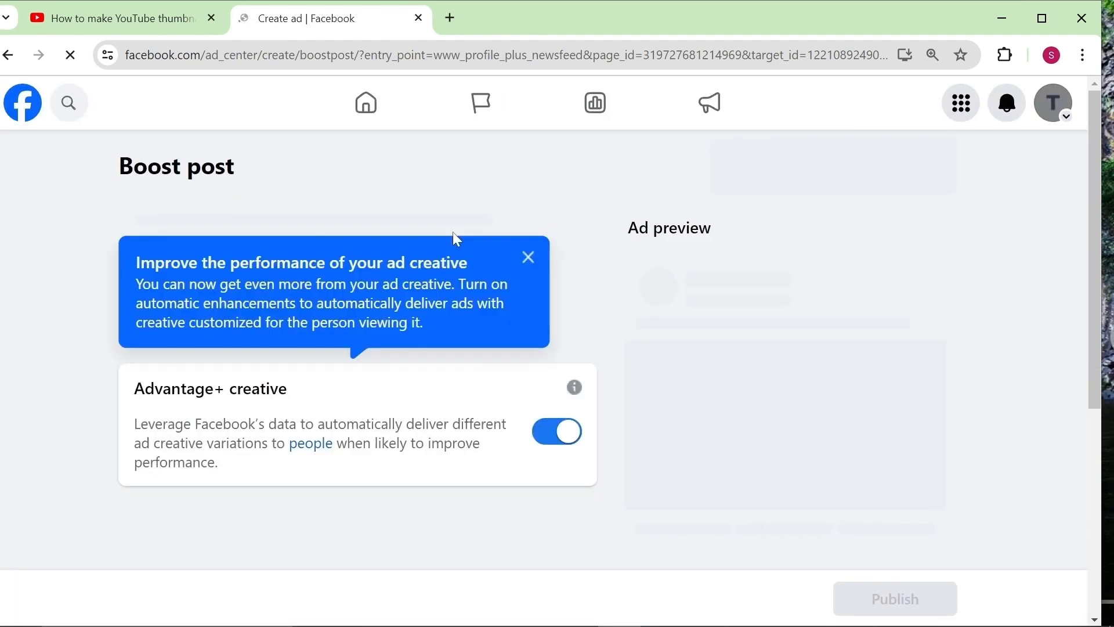
click(527, 256)
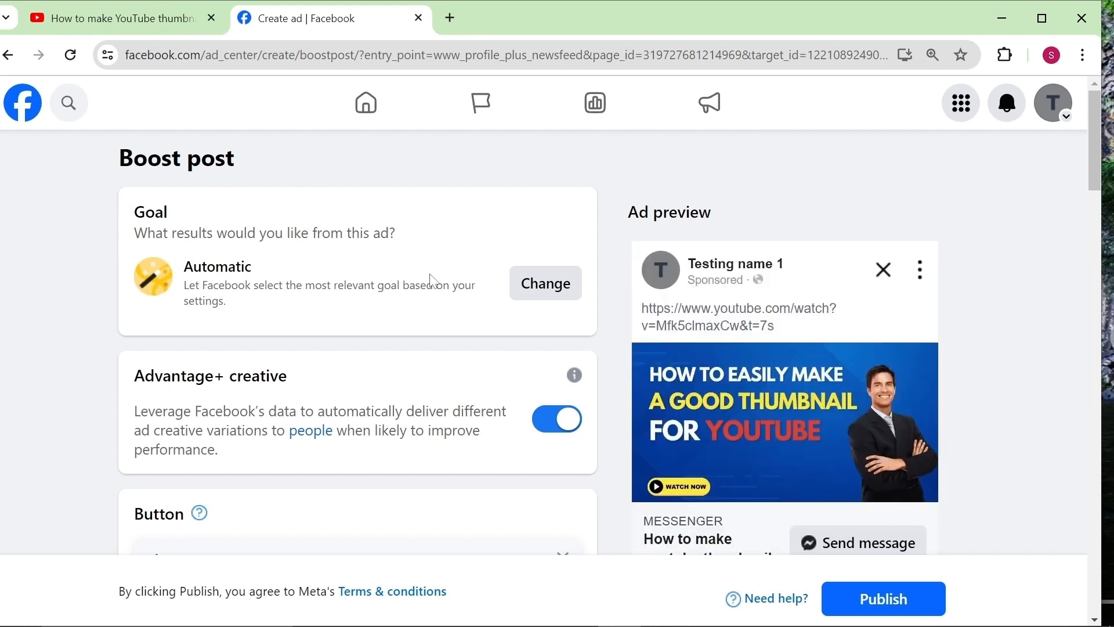
- Review the available ad goals and save Automatic as the goal of the boosted post
click(437, 276)
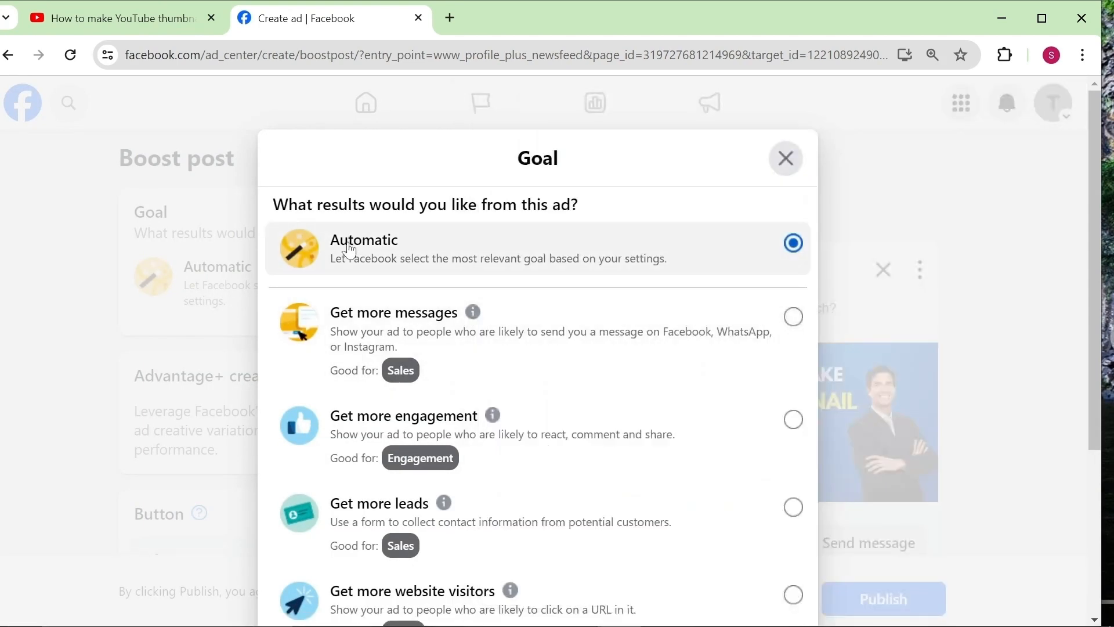
scroll(430, 416, down, 1)
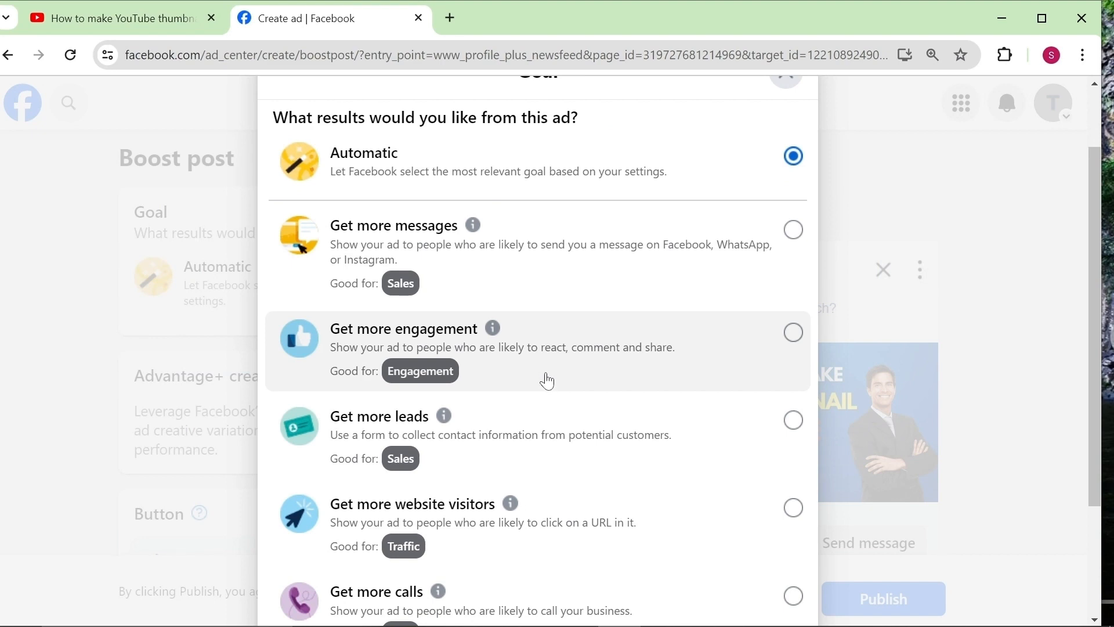
scroll(551, 380, down, 2)
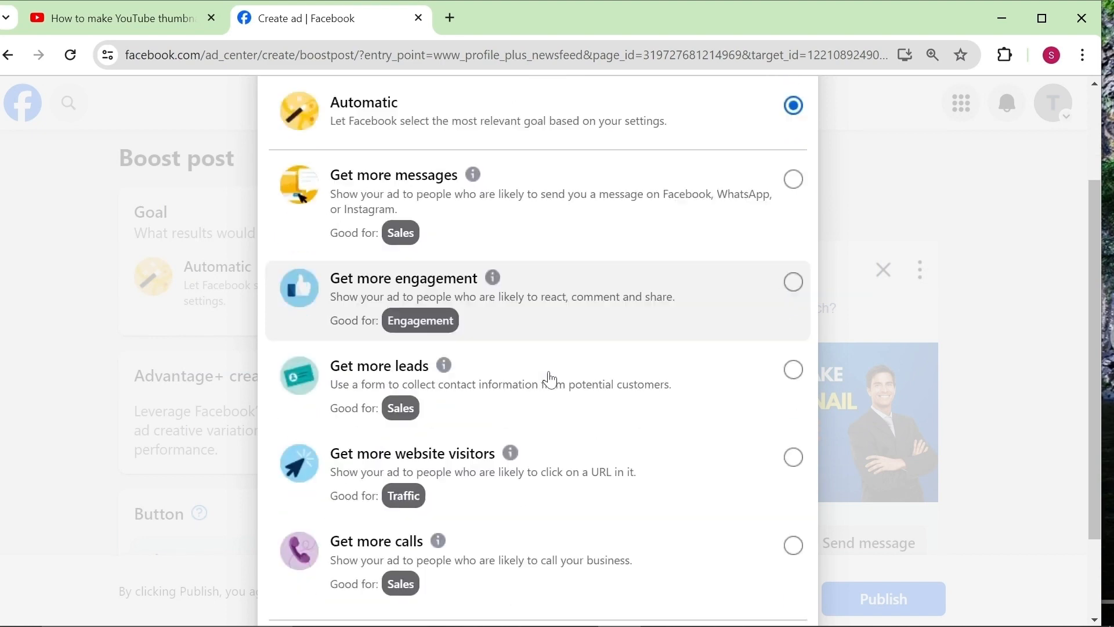
scroll(572, 404, up, 3)
scroll(580, 401, down, 3)
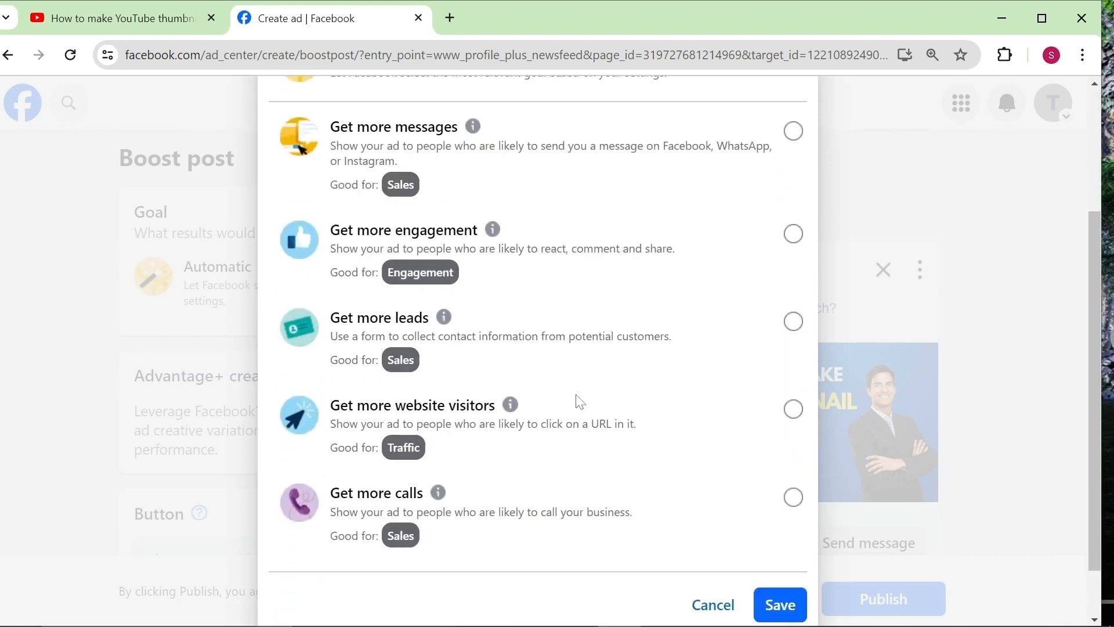
click(769, 545)
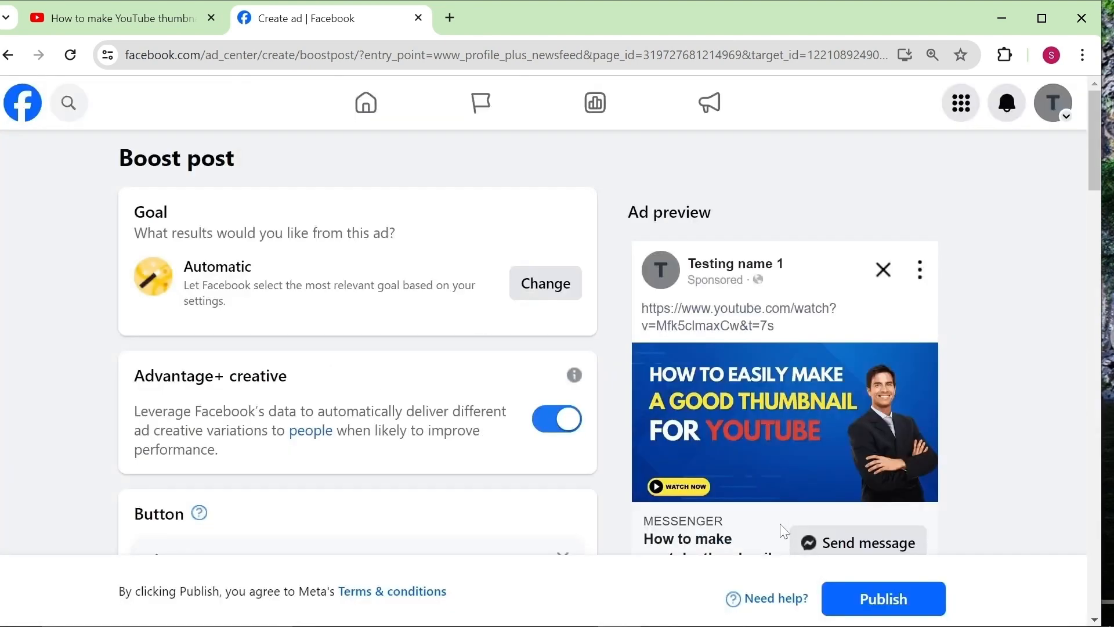
- Set the button label of the boosted post to Shop now and check the updated ad preview
scroll(395, 322, down, 2)
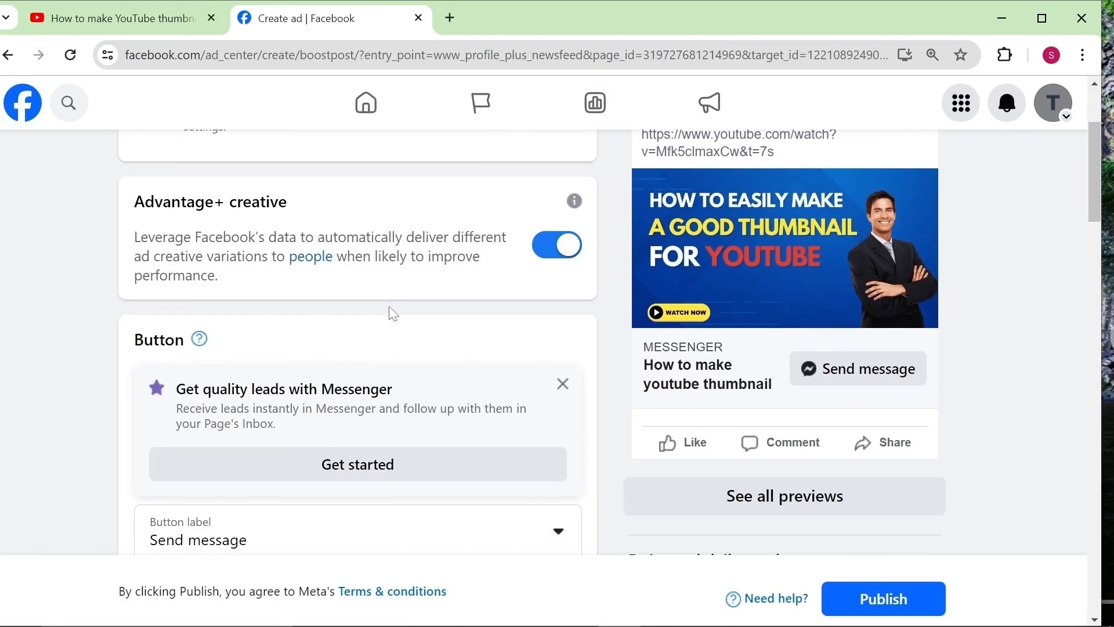
scroll(390, 308, up, 1)
scroll(391, 316, down, 3)
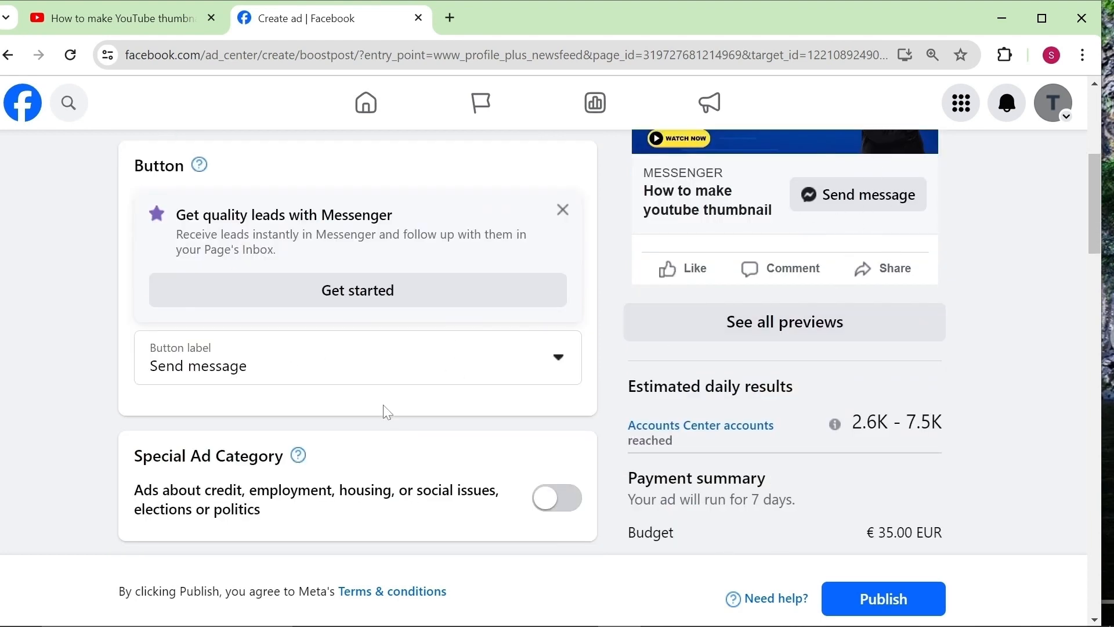
click(391, 371)
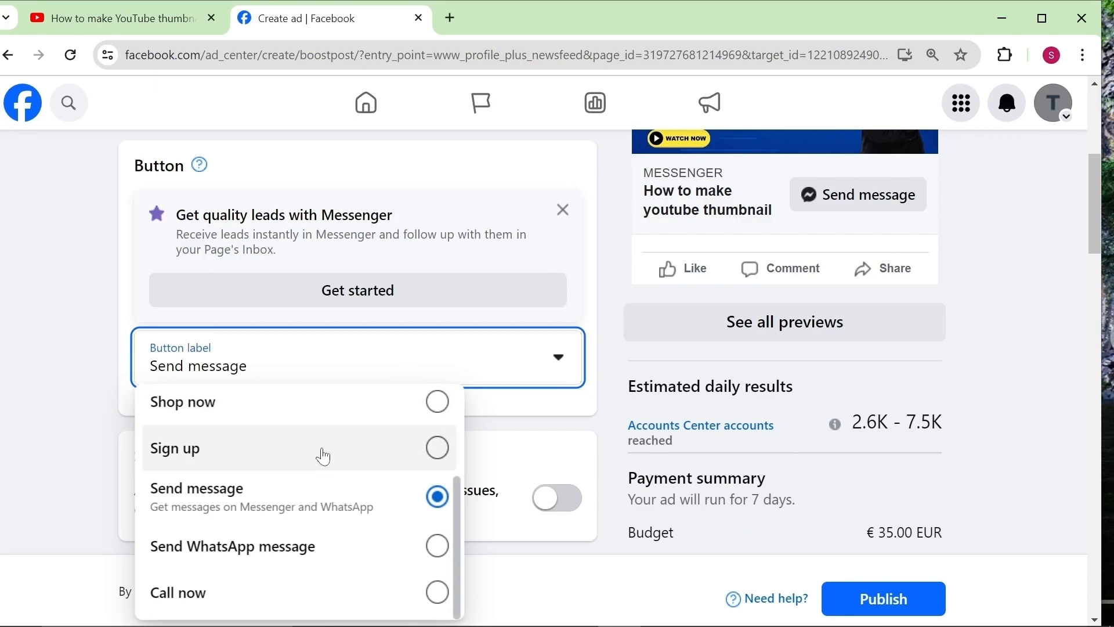
scroll(325, 461, up, 2)
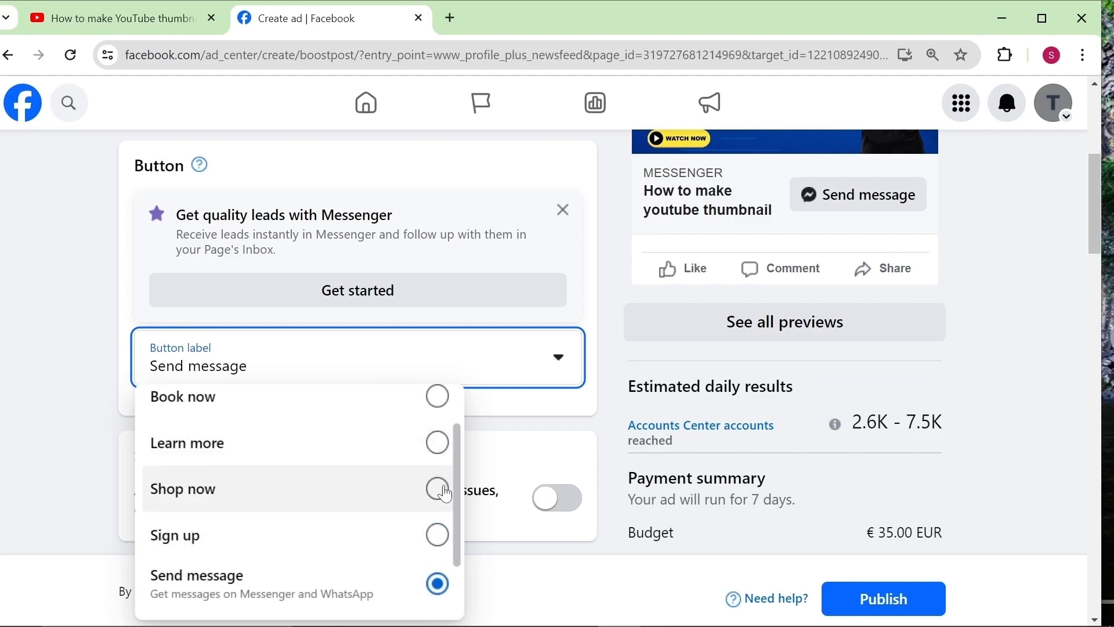
click(446, 494)
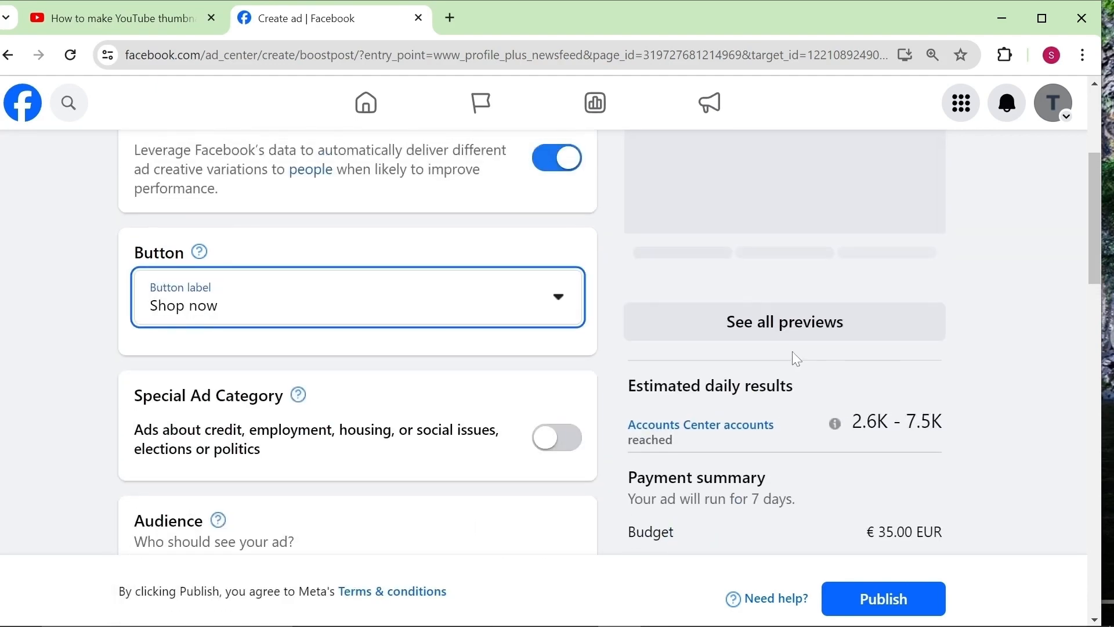
scroll(899, 249, up, 1)
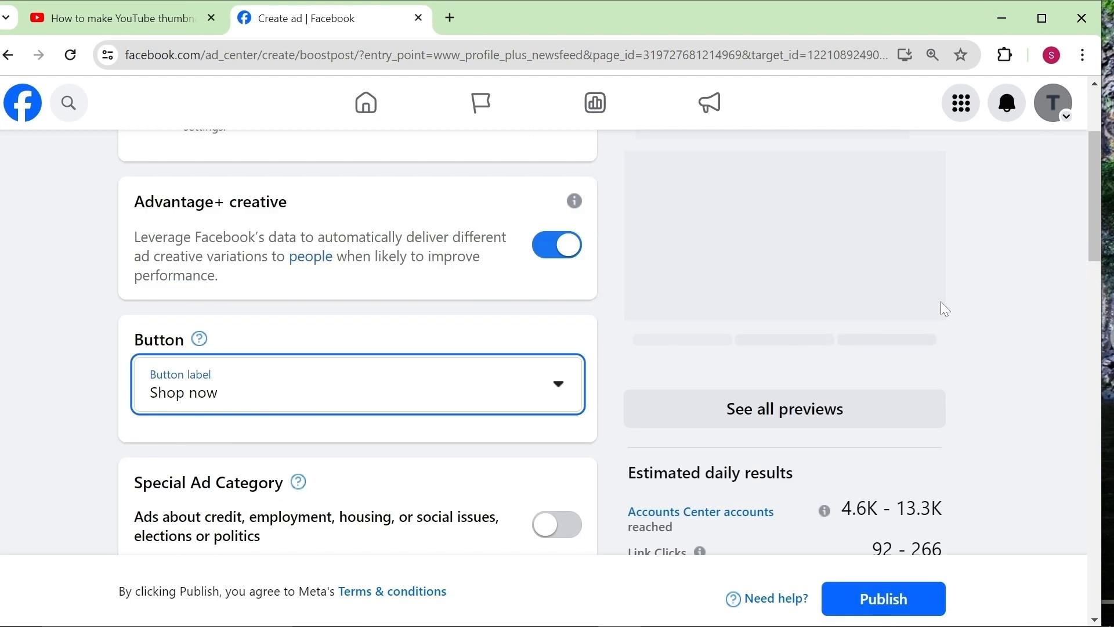
- Change the ad's button label to No button
click(569, 400)
scroll(319, 505, up, 1)
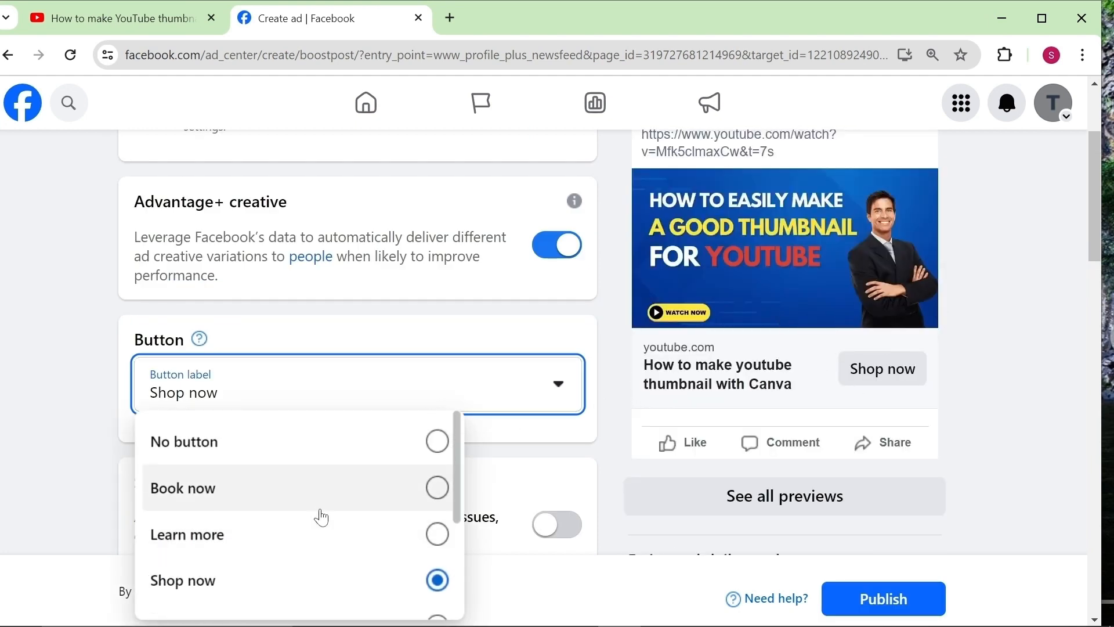
click(437, 442)
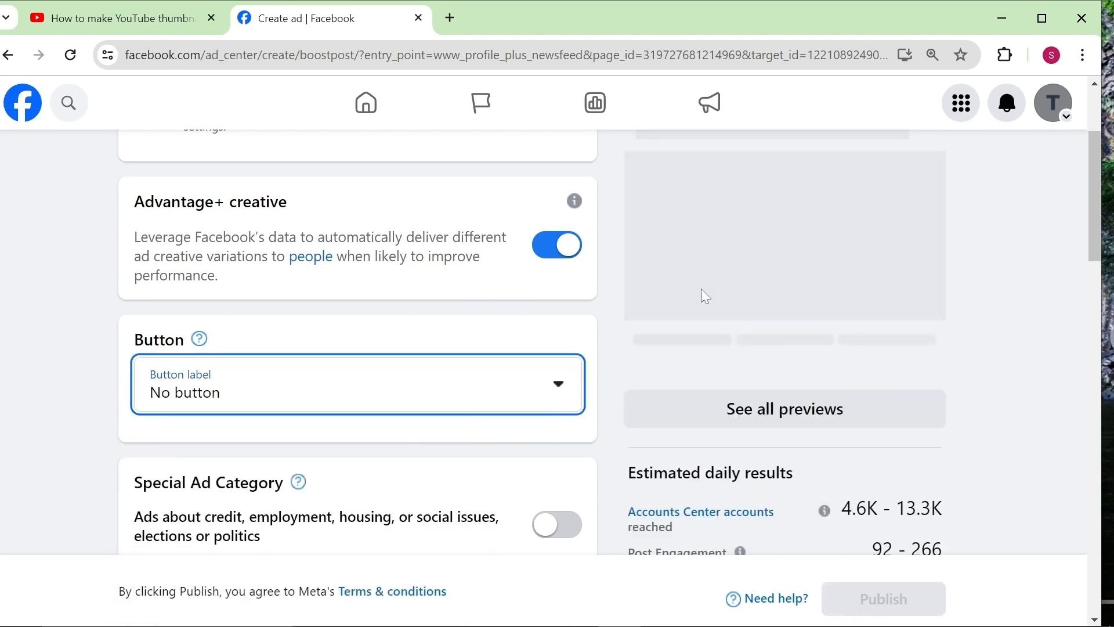
- Edit the Advantage audience details, setting the gender to Men and the minimum age to 35
scroll(336, 389, down, 3)
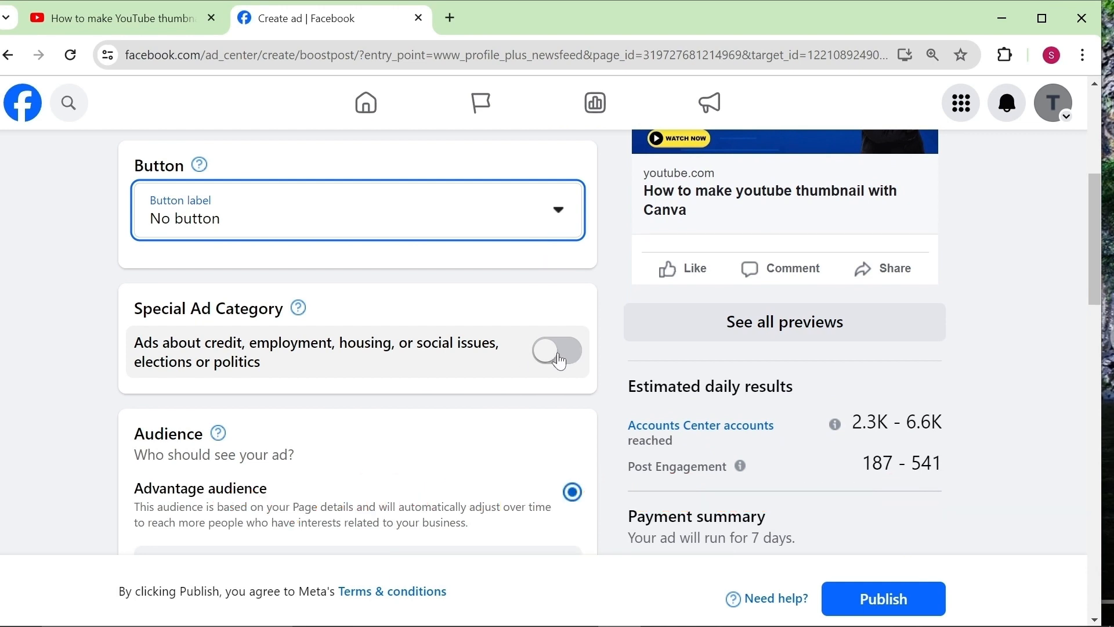
scroll(434, 378, down, 3)
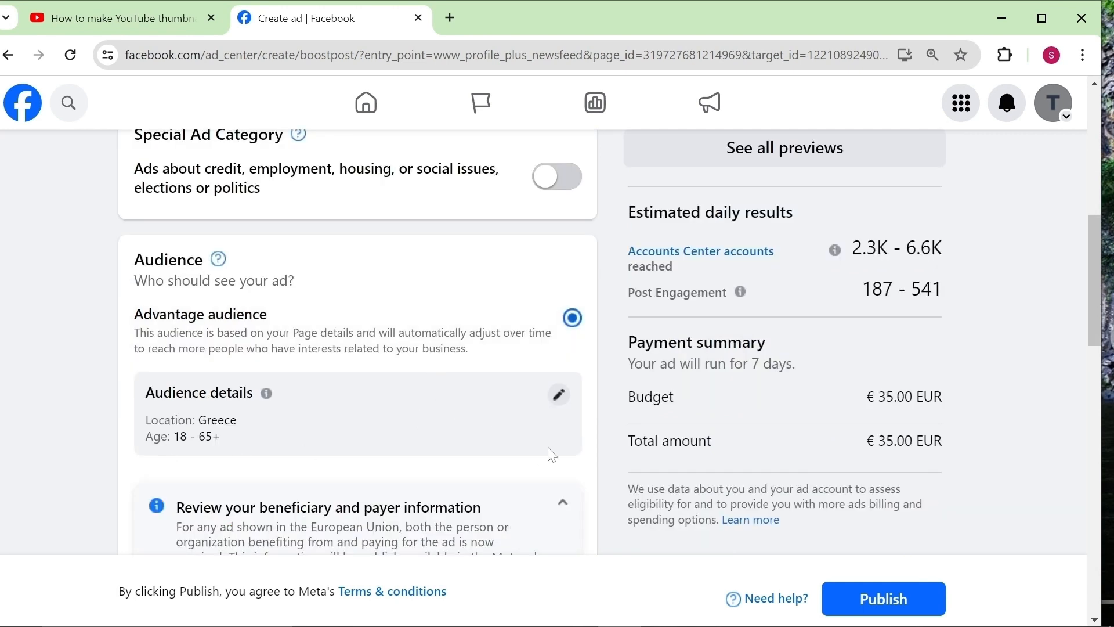
click(559, 396)
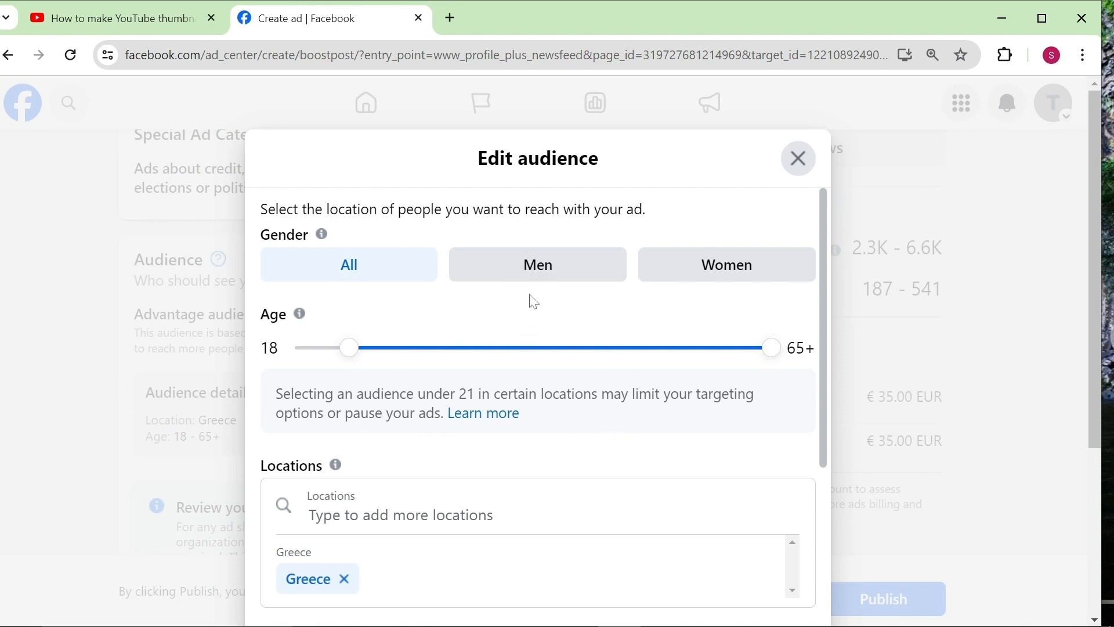
click(572, 276)
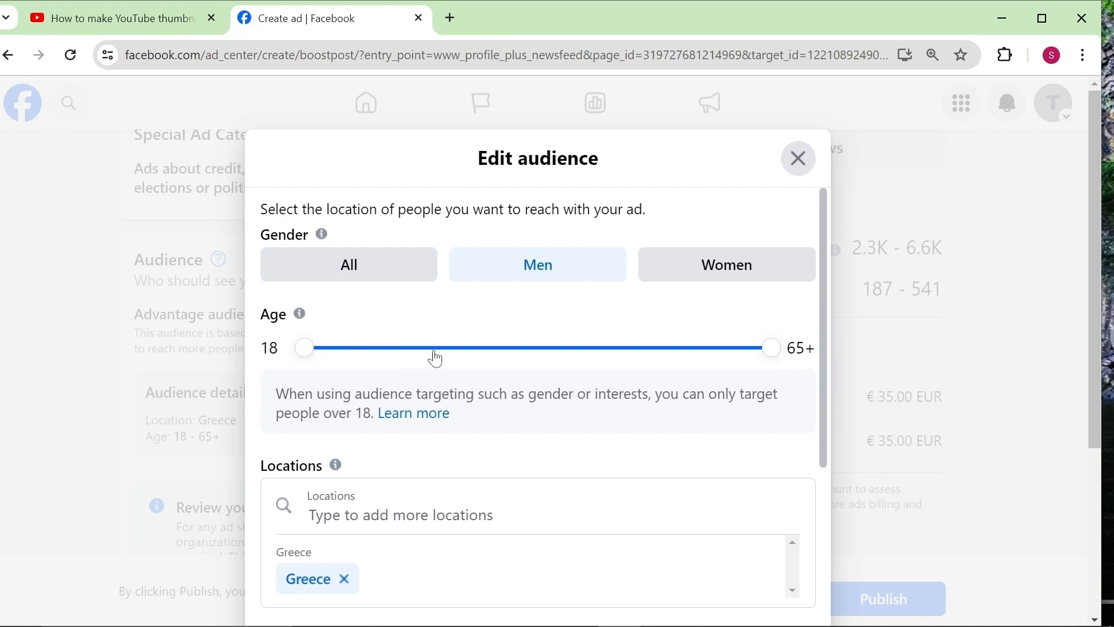
drag(436, 356, 473, 356)
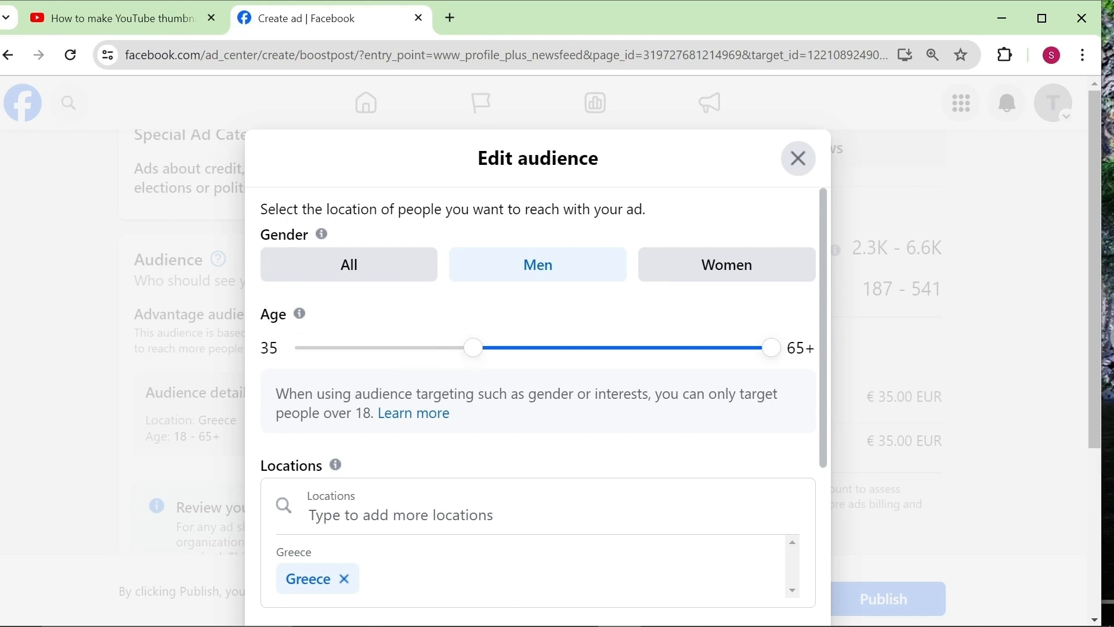
- Replace Greece with New York, United States, as the audience location
scroll(515, 384, down, 2)
scroll(499, 387, down, 1)
click(499, 387)
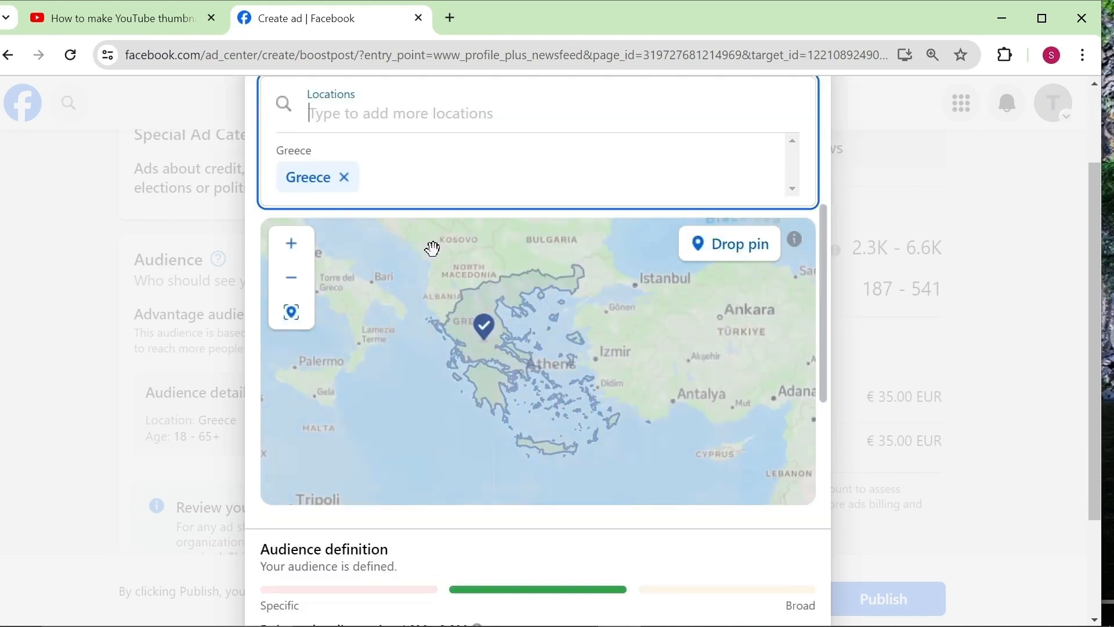
click(344, 177)
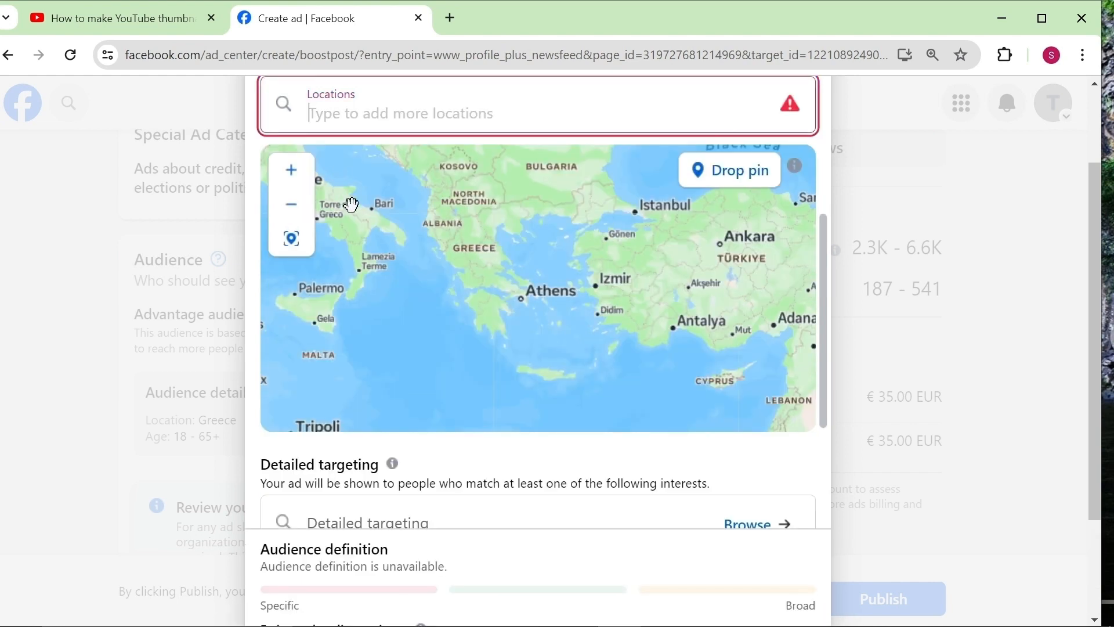
text(New Yorks)
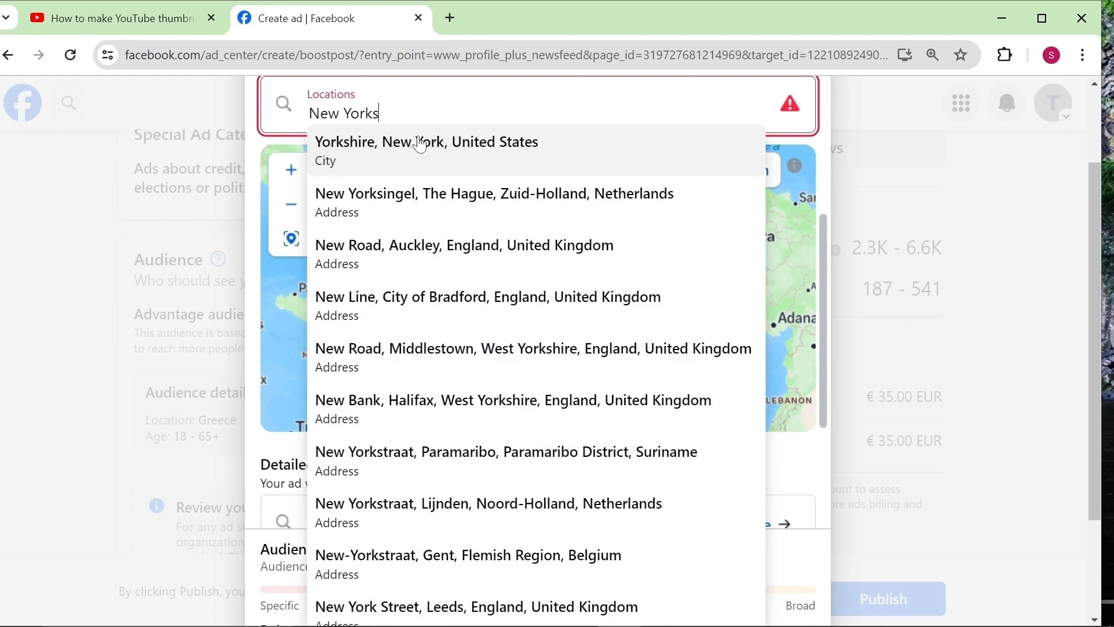
key(BackSpace)
click(398, 200)
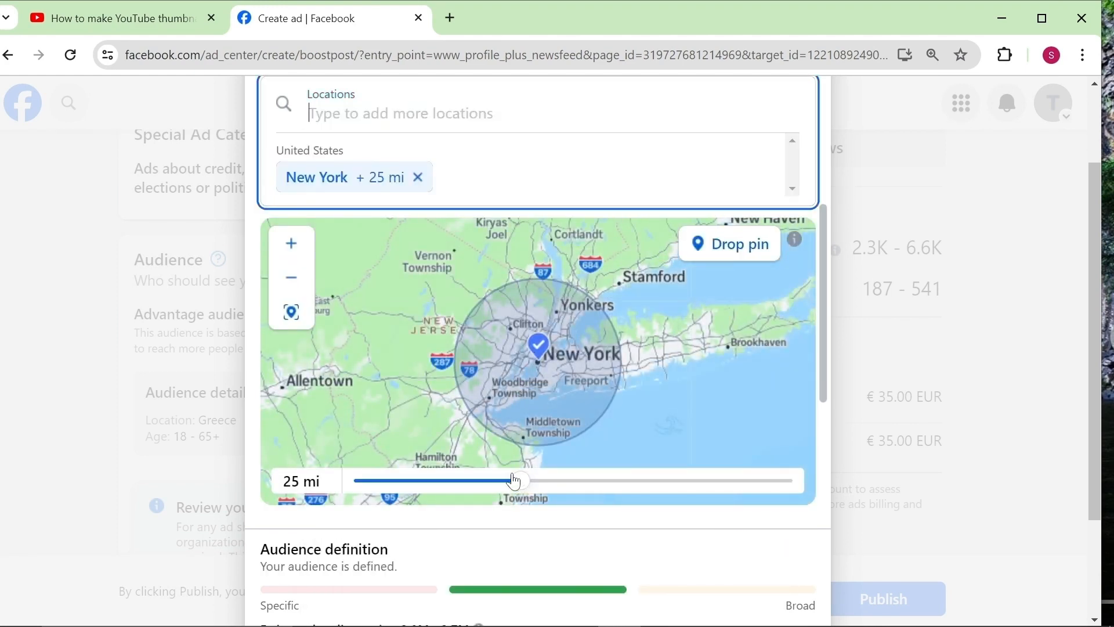
- Set the targeting radius around New York to 44 mi and save the audience
drag(520, 489, 702, 489)
scroll(696, 464, down, 1)
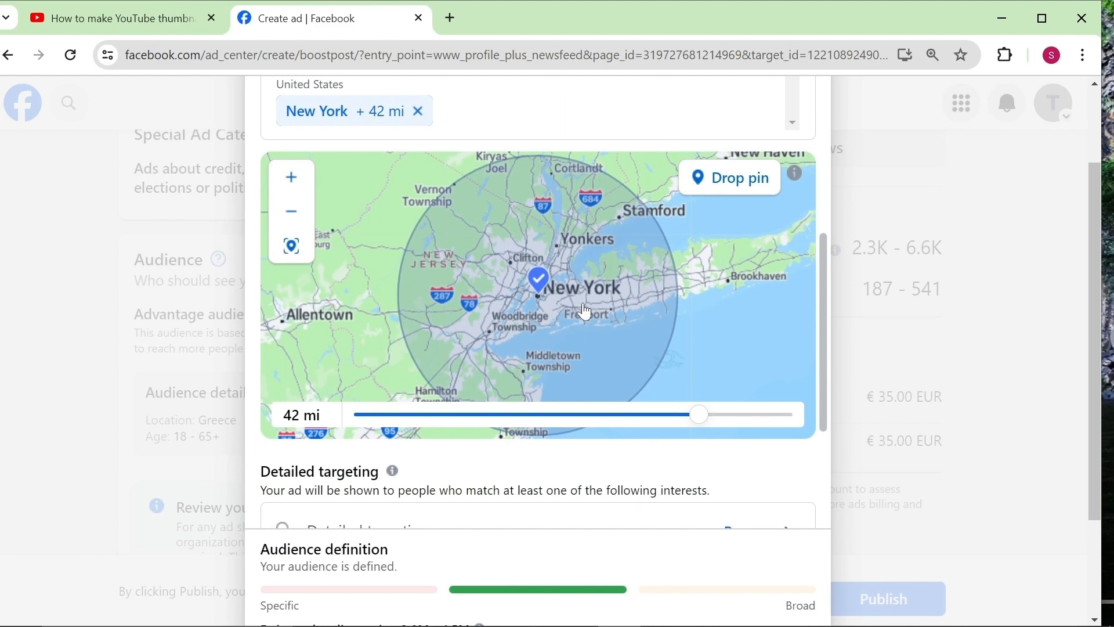
drag(701, 415, 720, 414)
scroll(719, 415, down, 4)
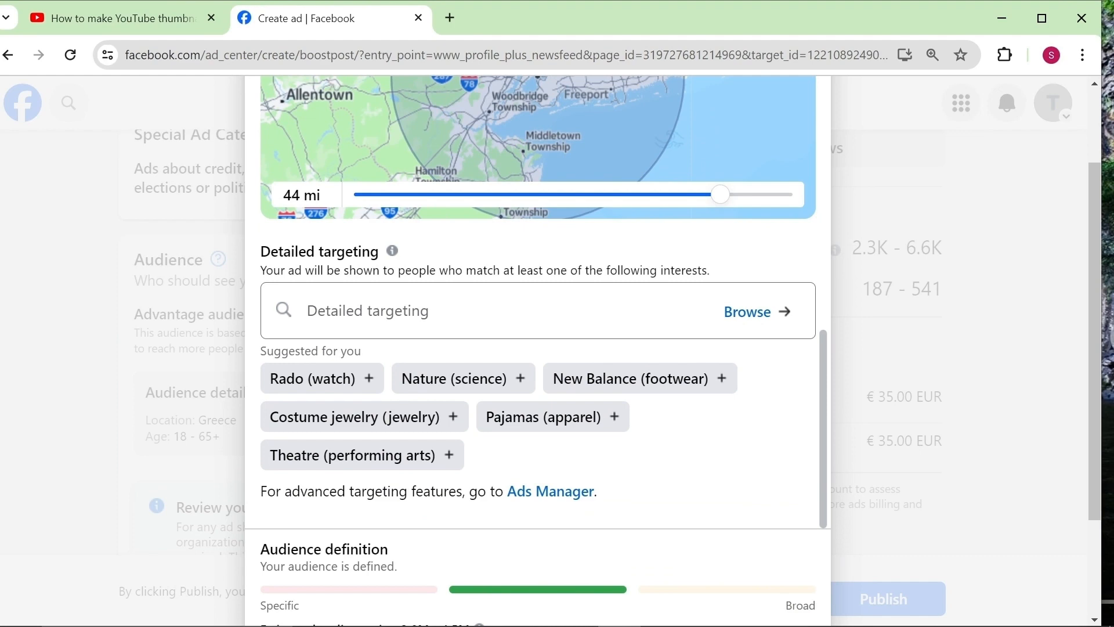
key(ctrl+minus)
key(ctrl+a)
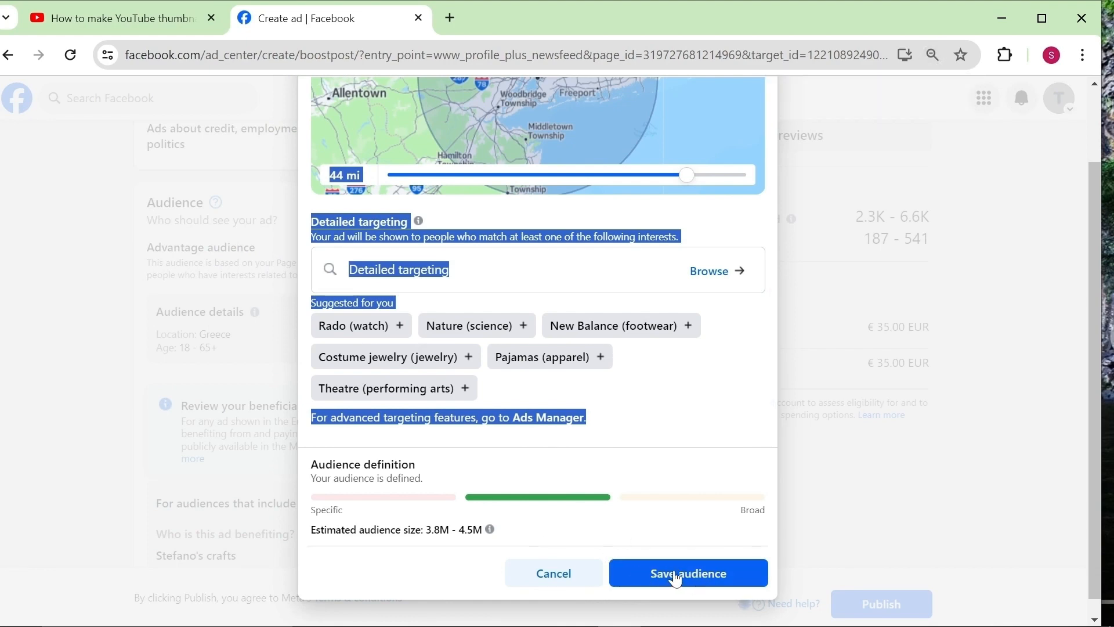
click(685, 571)
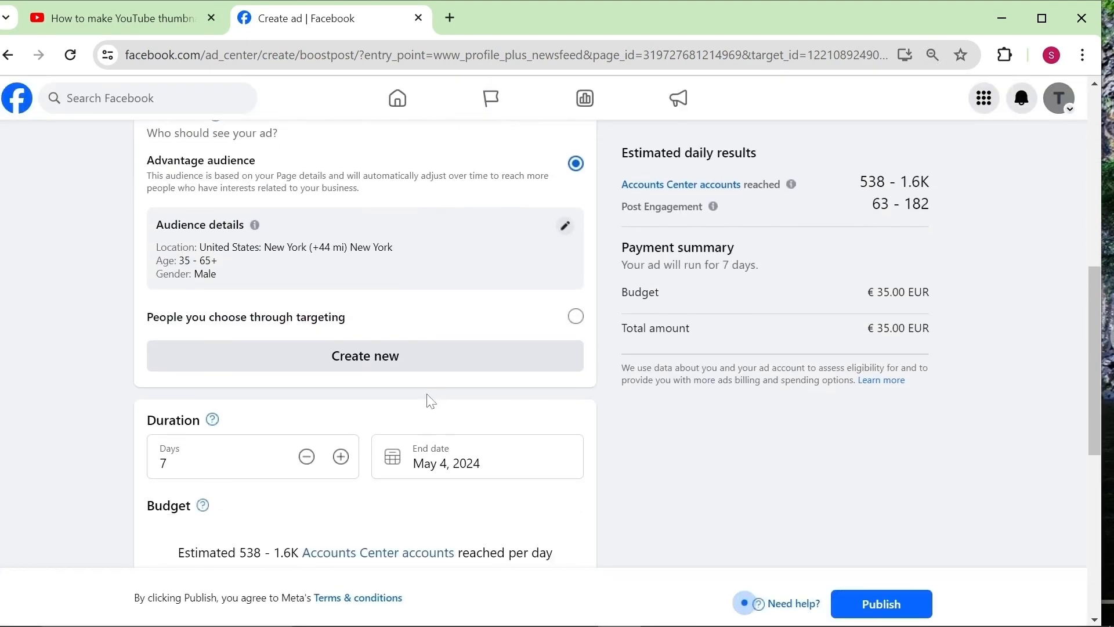
- Set the total budget of the boost to €60.00
scroll(423, 398, down, 3)
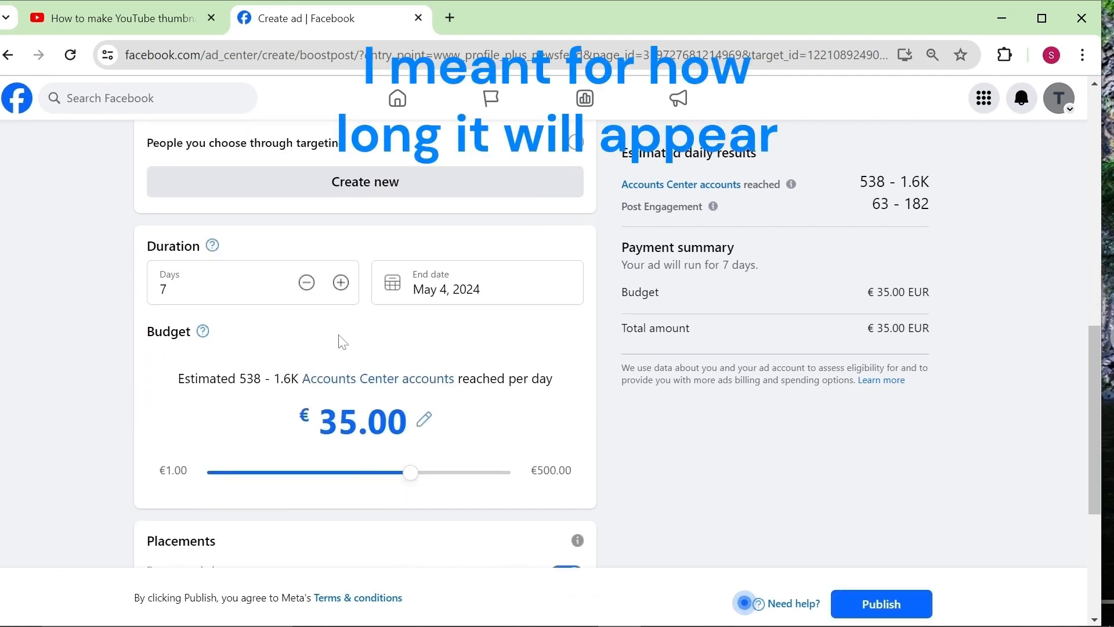
scroll(418, 349, down, 1)
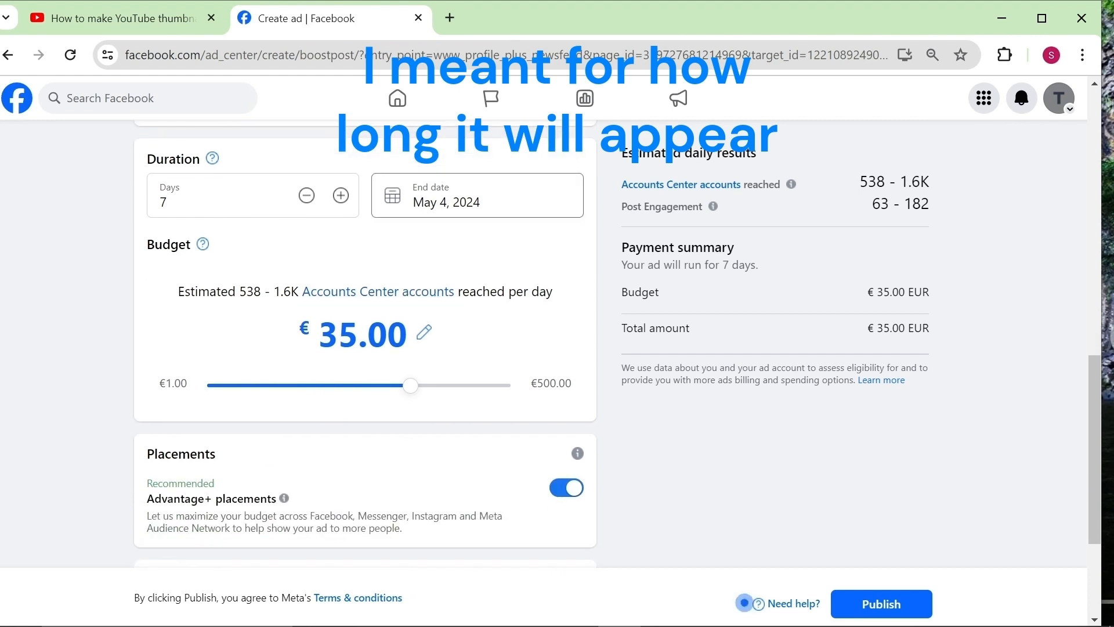
scroll(464, 275, down, 1)
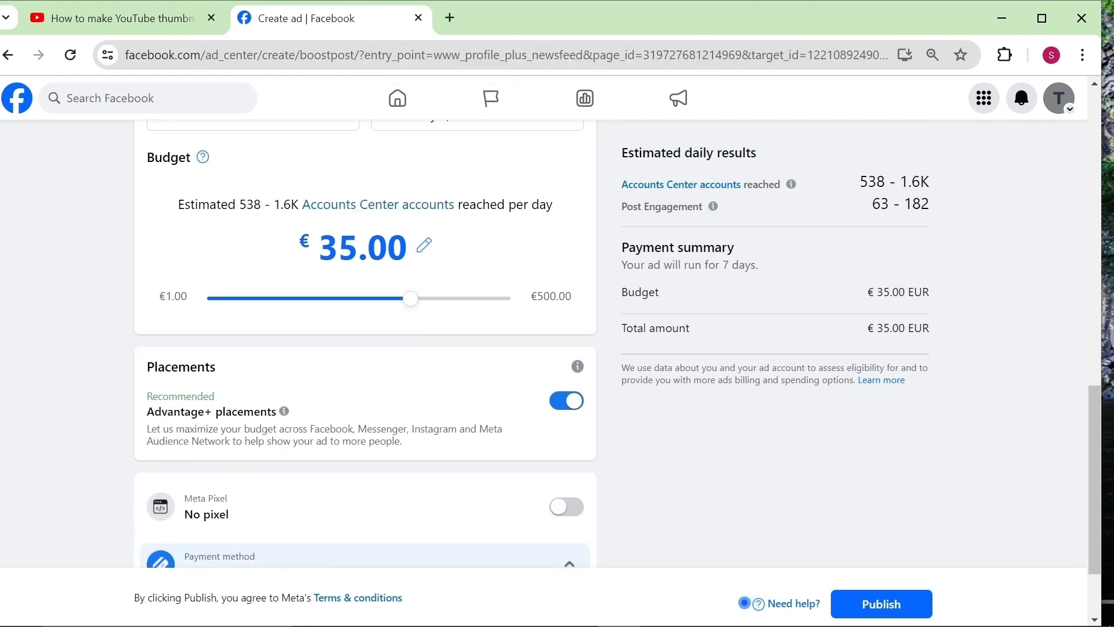
drag(415, 306, 451, 310)
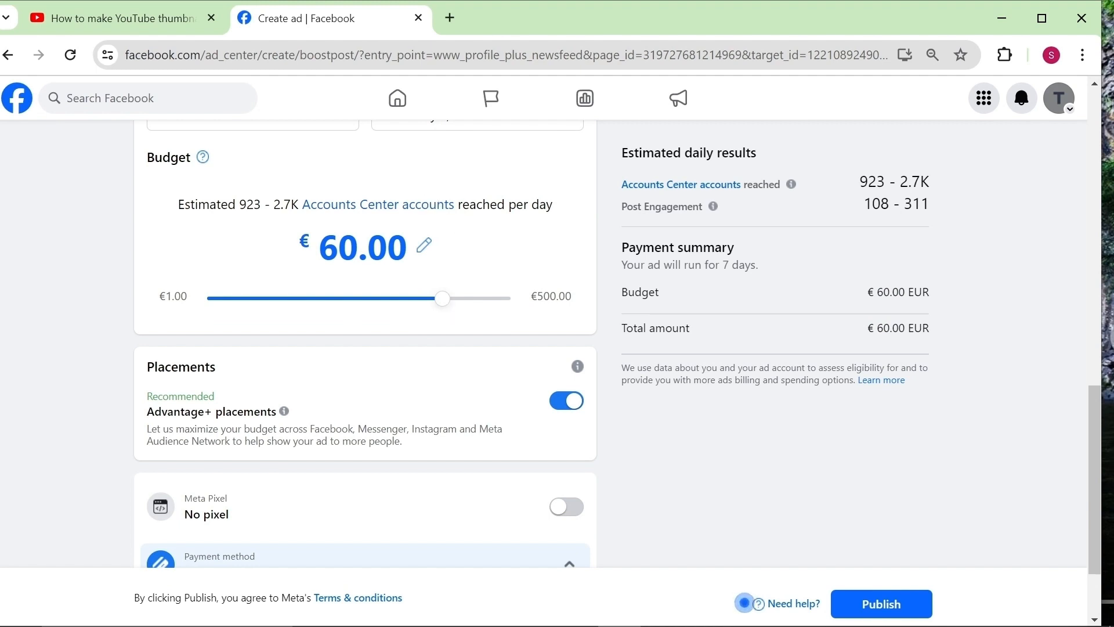
- Review the duration, placements, Meta Pixel and payment settings, and look through the available payment methods without changing the selection
scroll(365, 343, up, 1)
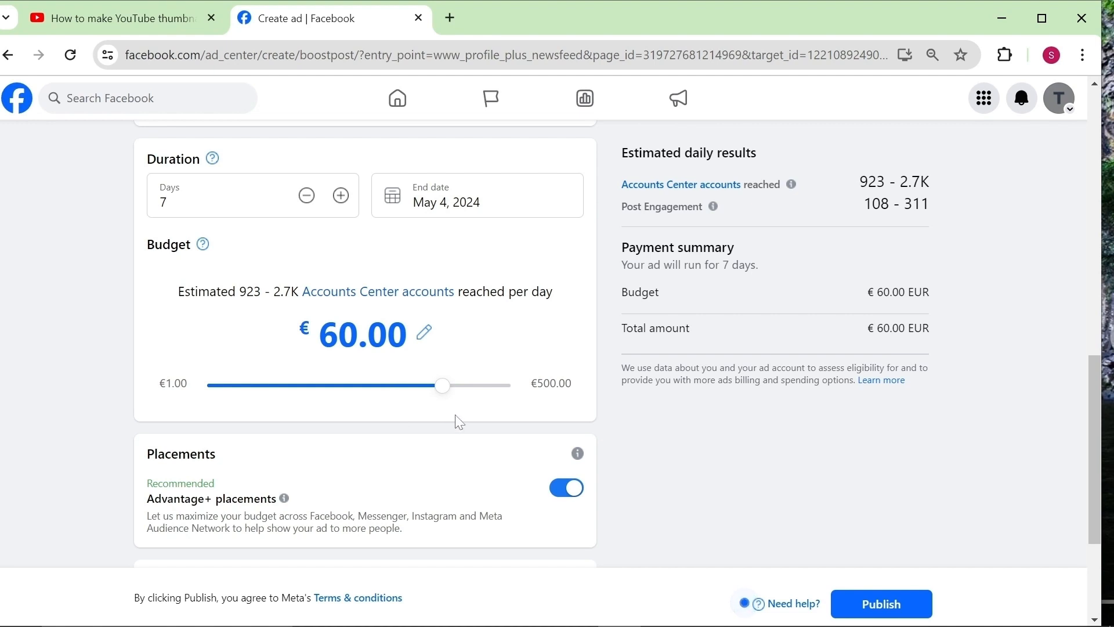
scroll(487, 359, down, 1)
scroll(458, 377, up, 1)
scroll(750, 273, down, 3)
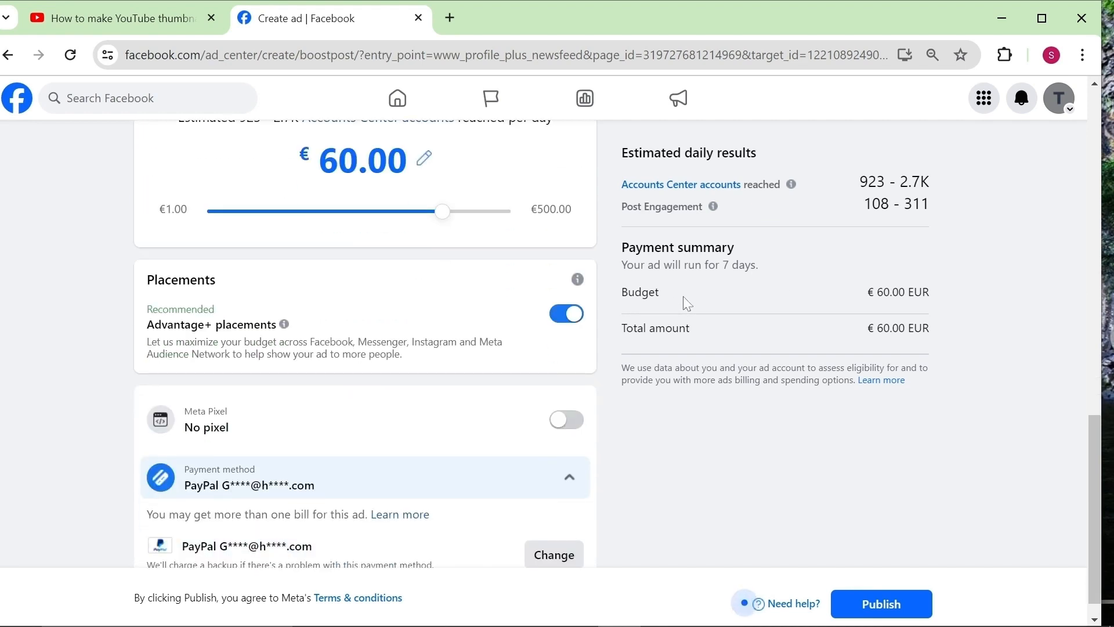
scroll(345, 363, down, 1)
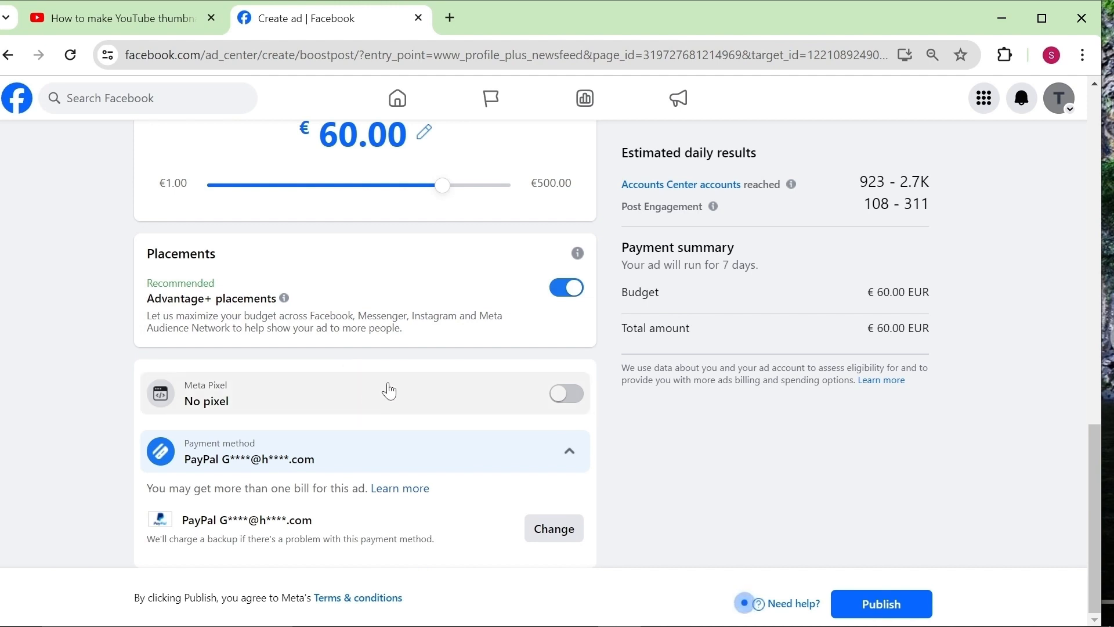
scroll(358, 403, up, 2)
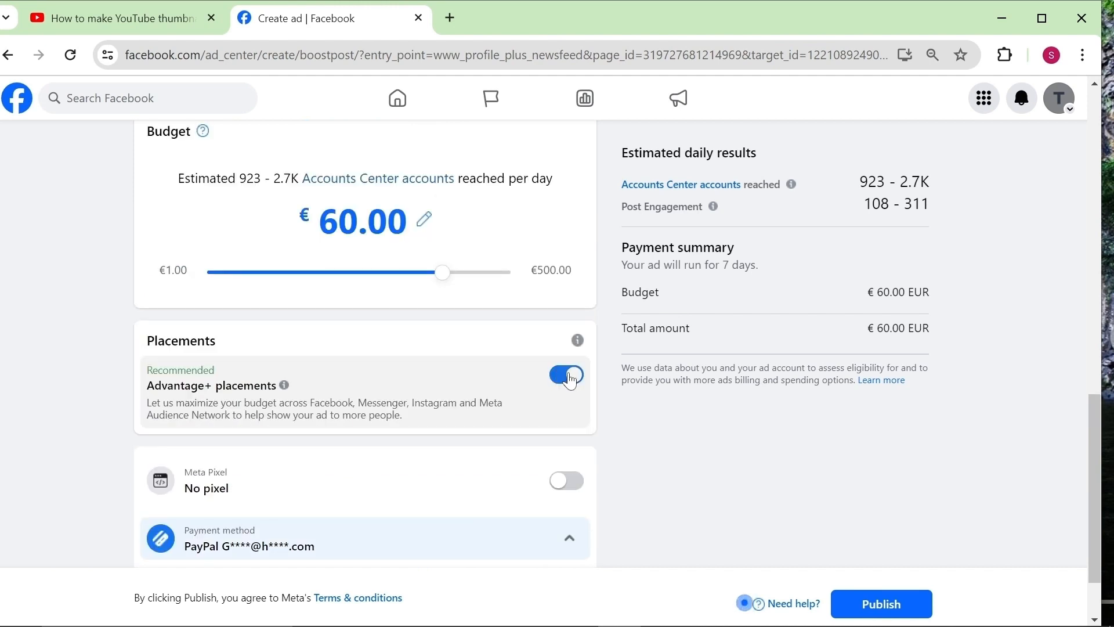
scroll(433, 430, down, 2)
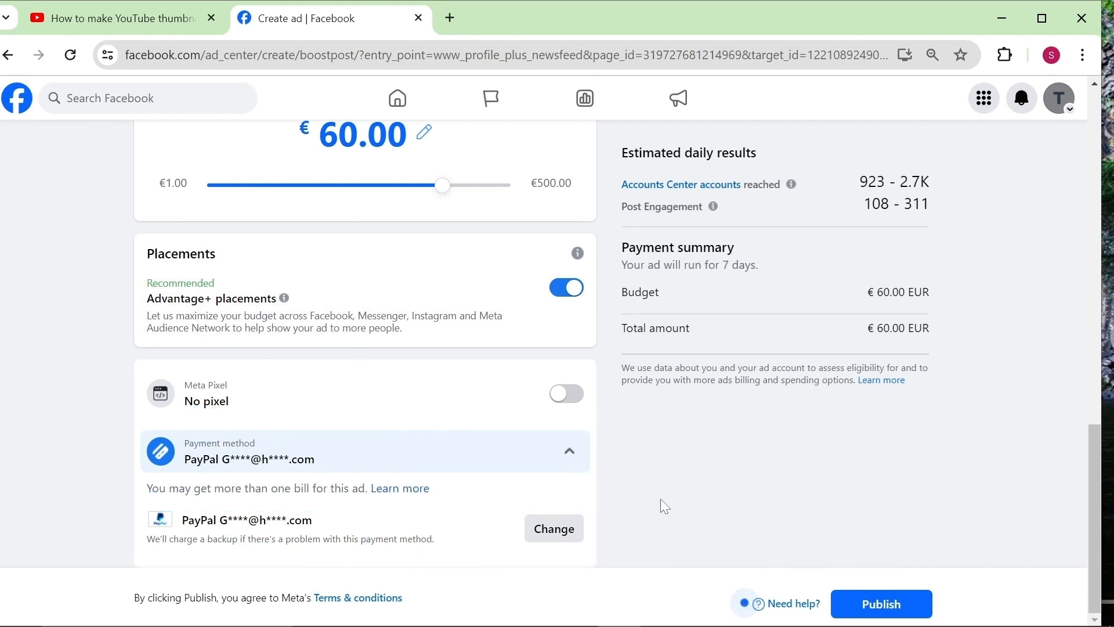
click(554, 530)
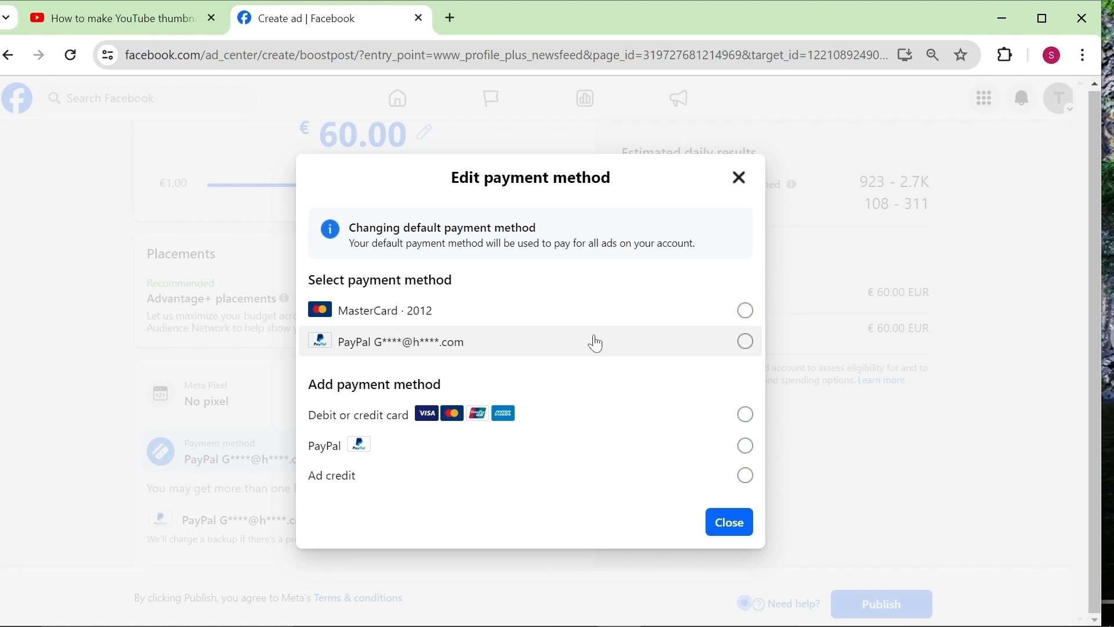
click(740, 179)
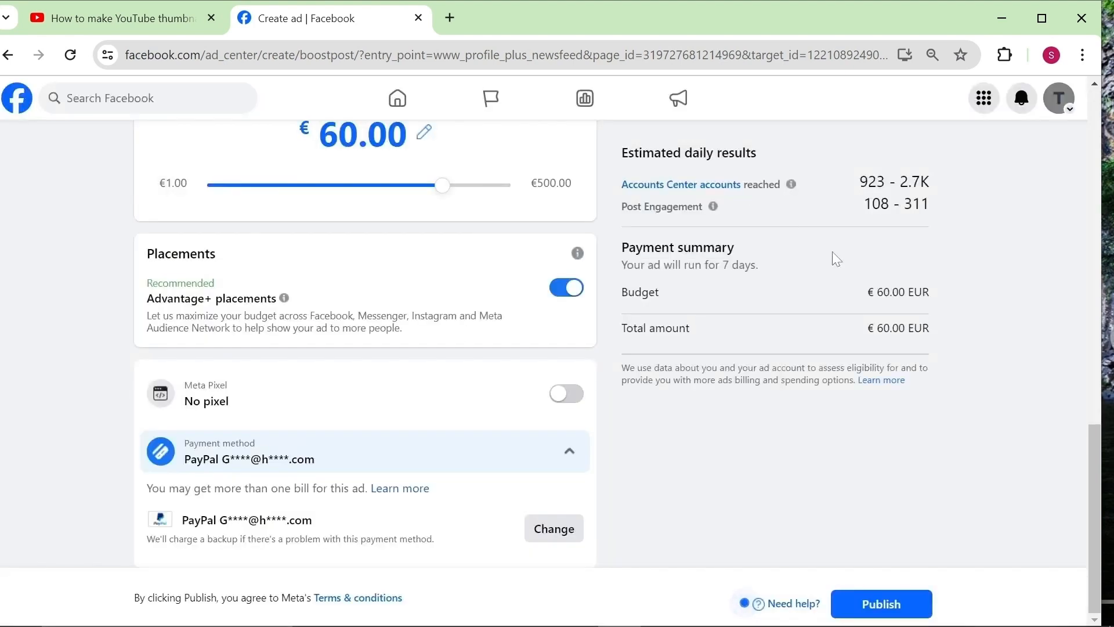
- Review the complete boost setup, from the goal and ad preview through the audience details to the duration
scroll(836, 260, up, 15)
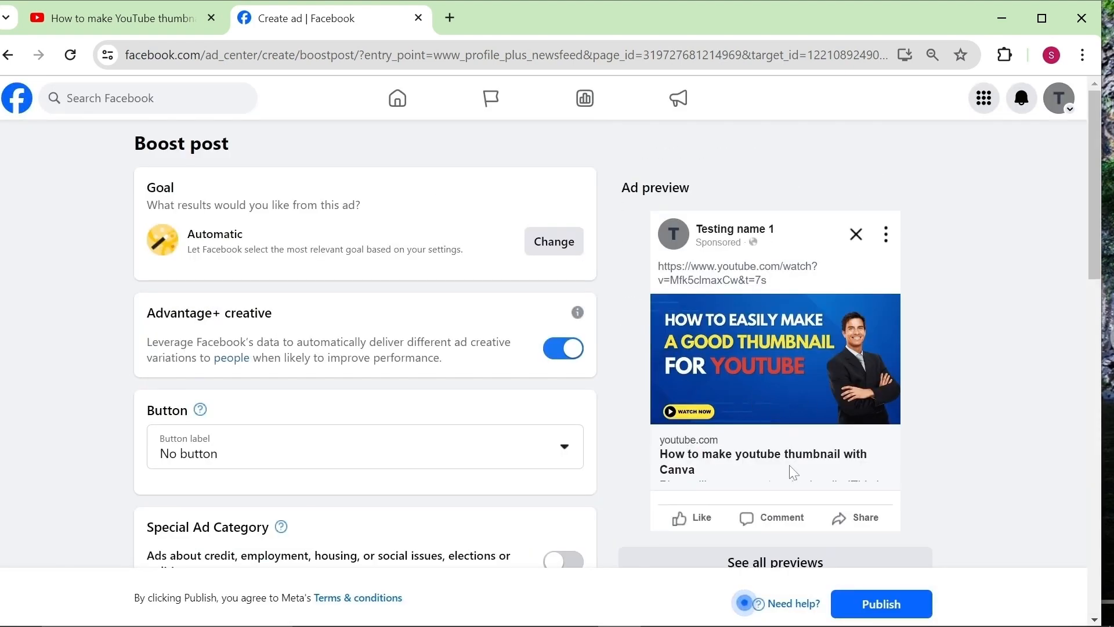
scroll(793, 473, down, 2)
scroll(691, 293, down, 4)
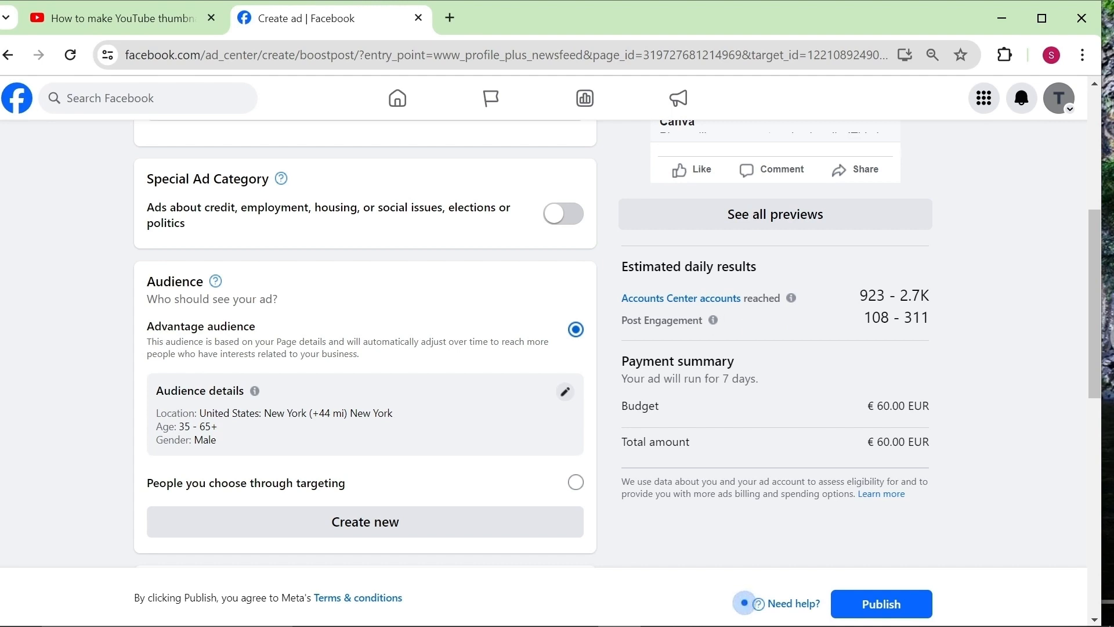
scroll(623, 452, down, 3)
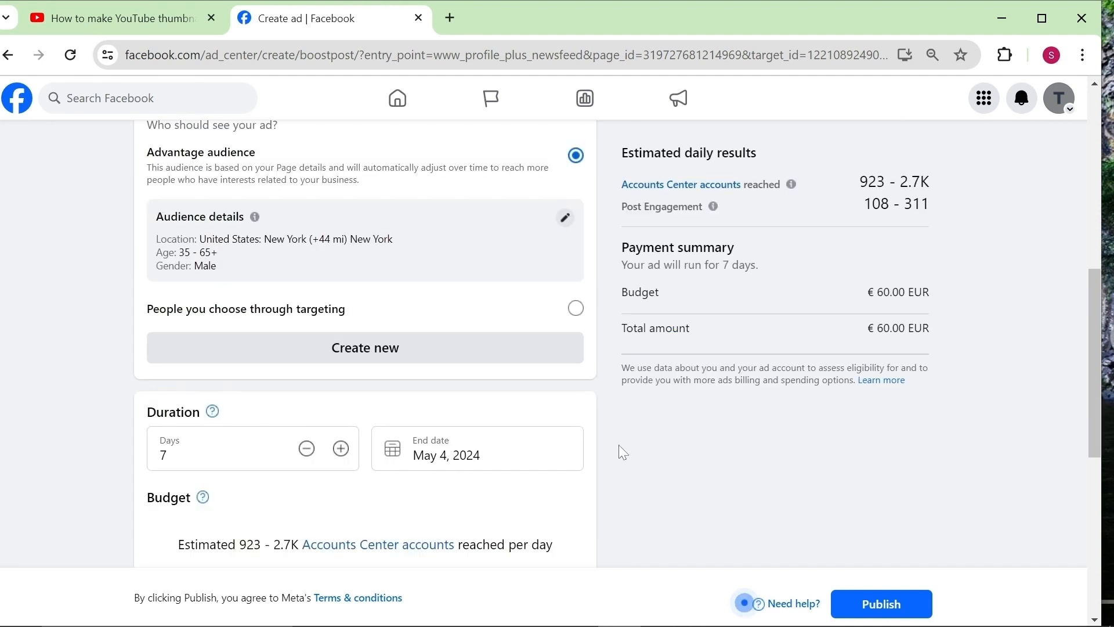
scroll(615, 490, up, 3)
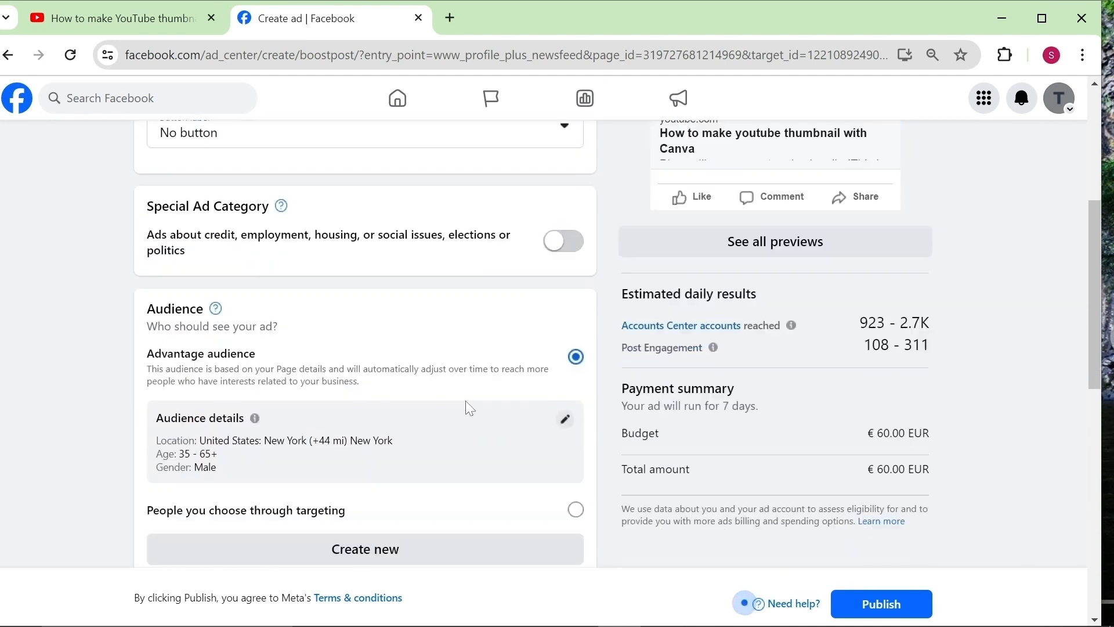
click(562, 395)
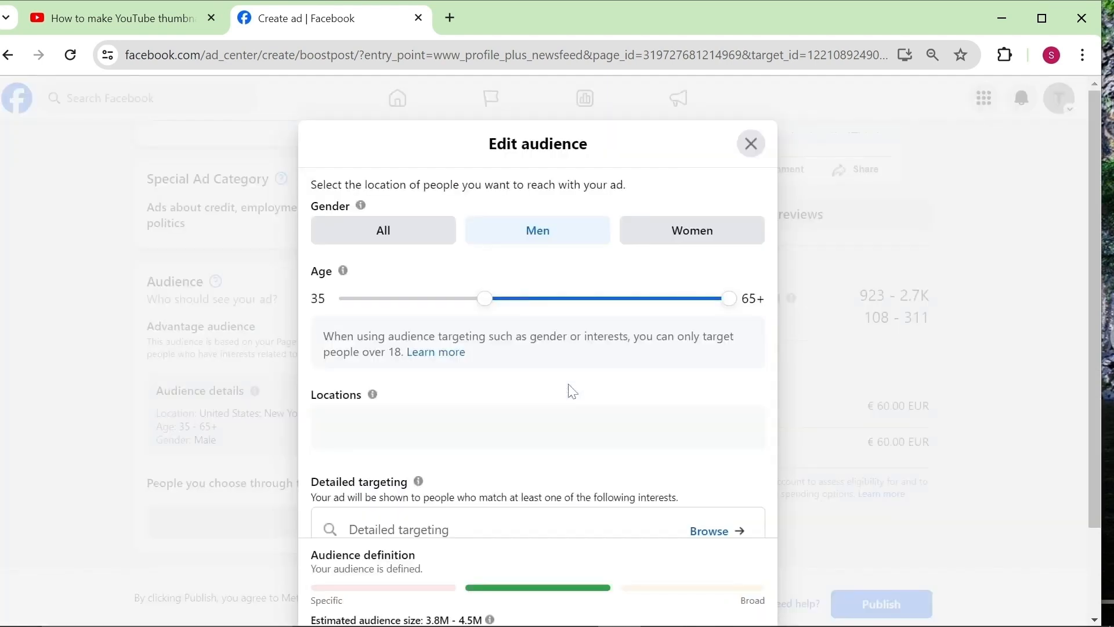
key(Escape)
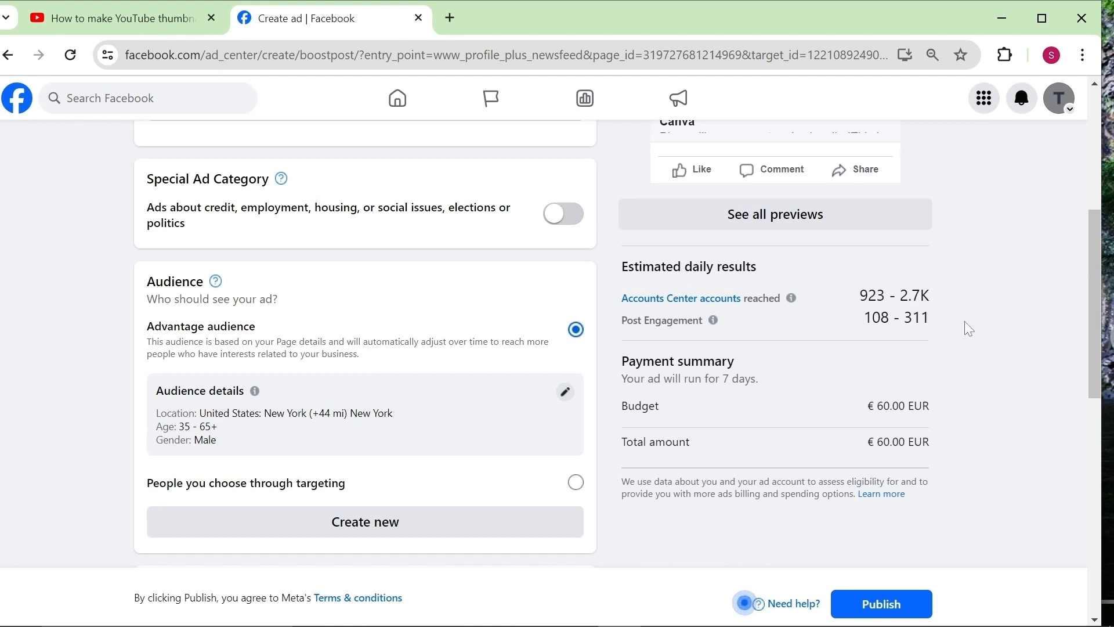
- Replace New York with Dublin, Dublin, Ireland as the location in the ad's audience details and save the audience
click(567, 395)
scroll(487, 381, down, 2)
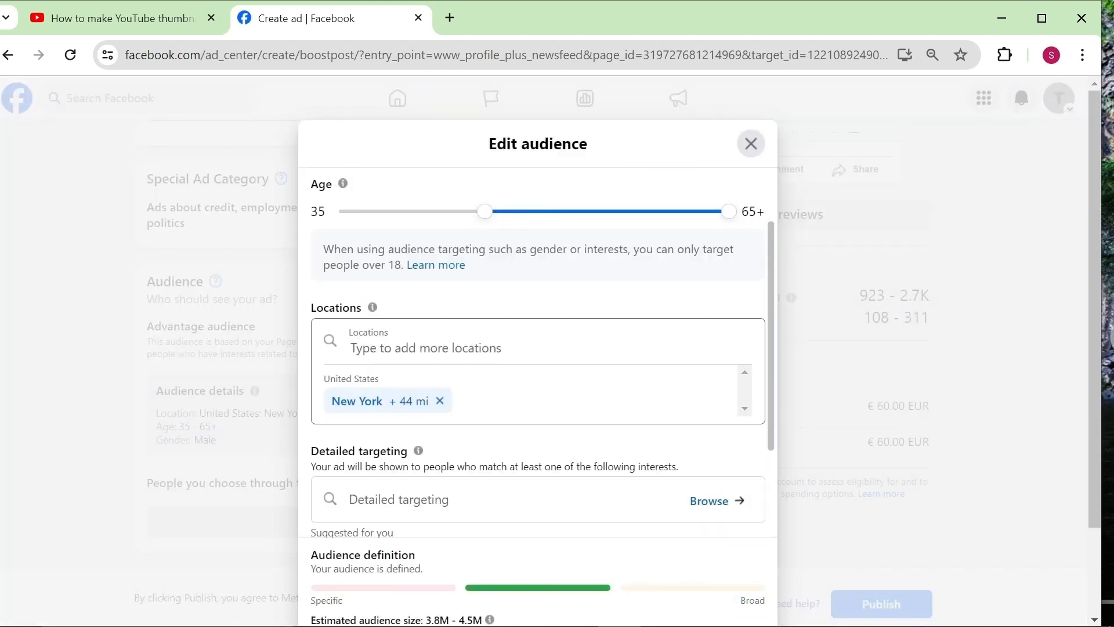
click(440, 401)
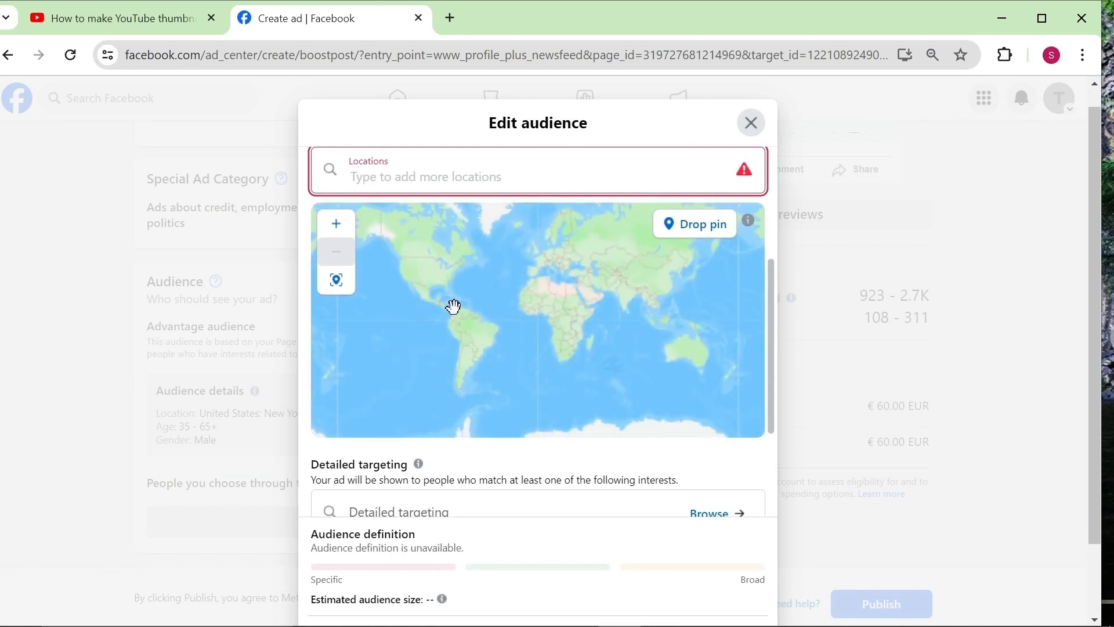
text(Dub;om)
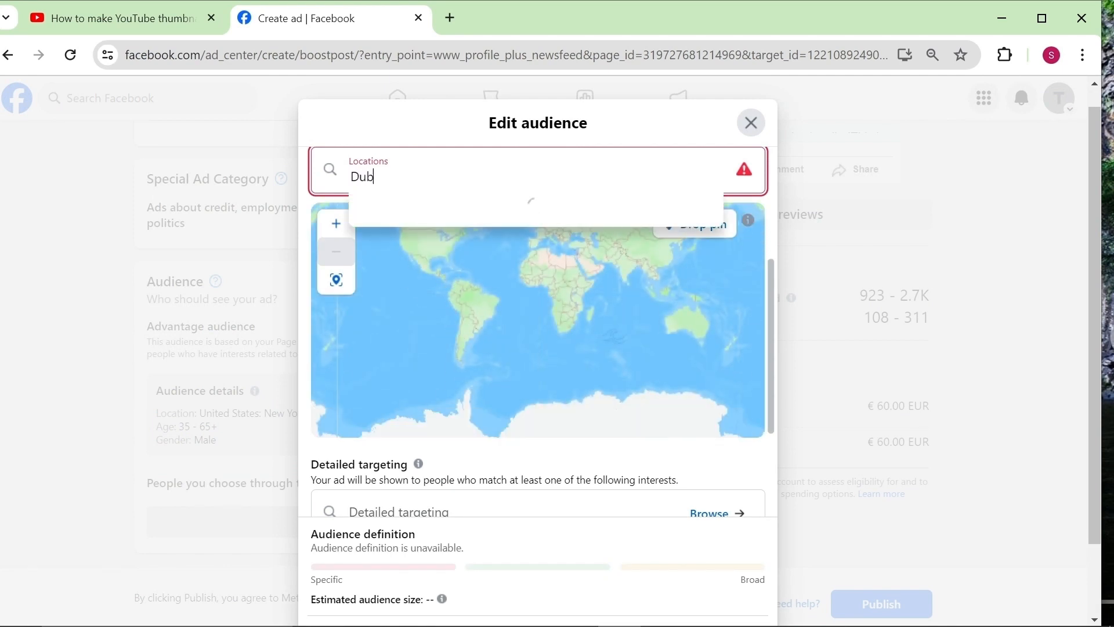
key(BackSpace)
key(BackSpace)
key(BackSpace)
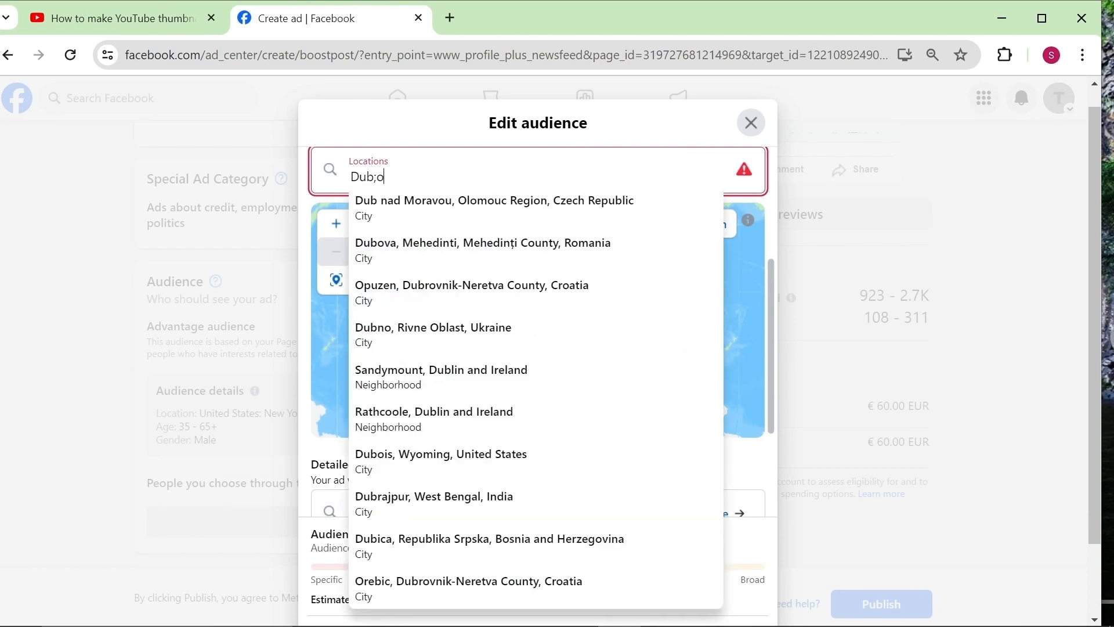
text(lin)
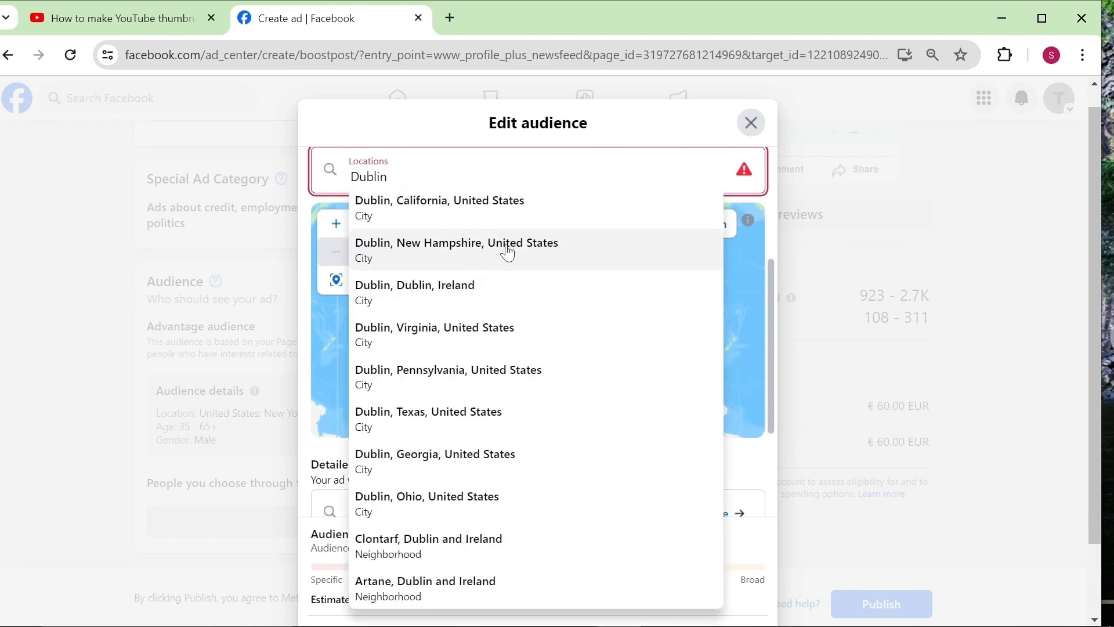
click(457, 297)
click(688, 555)
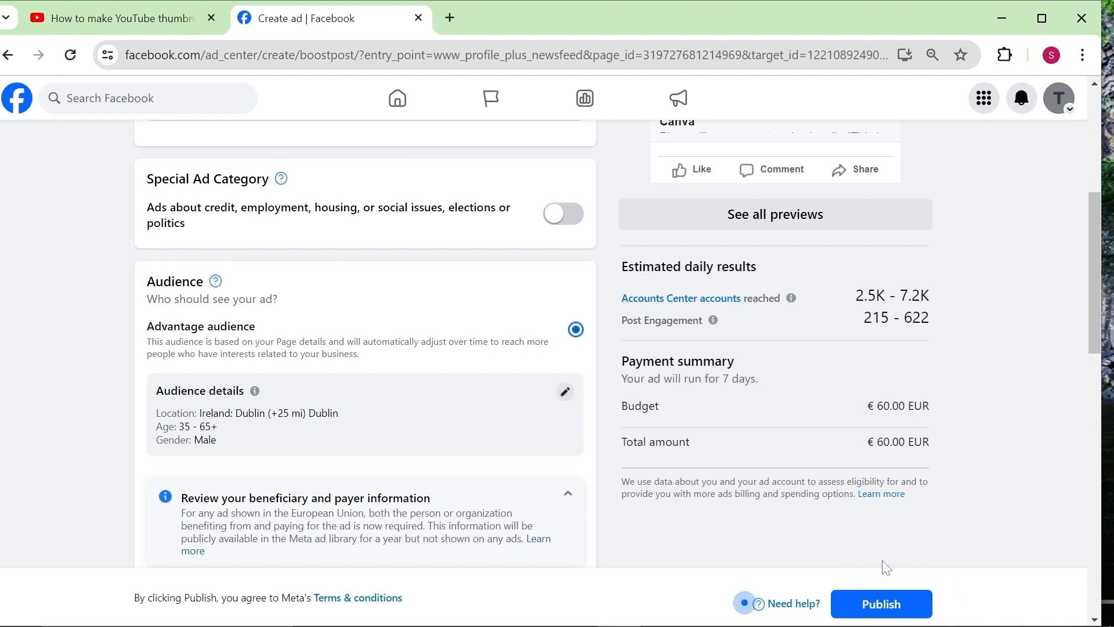
- Publish the boosted post ad, review its submission summary and continue to the Ad Center
click(906, 613)
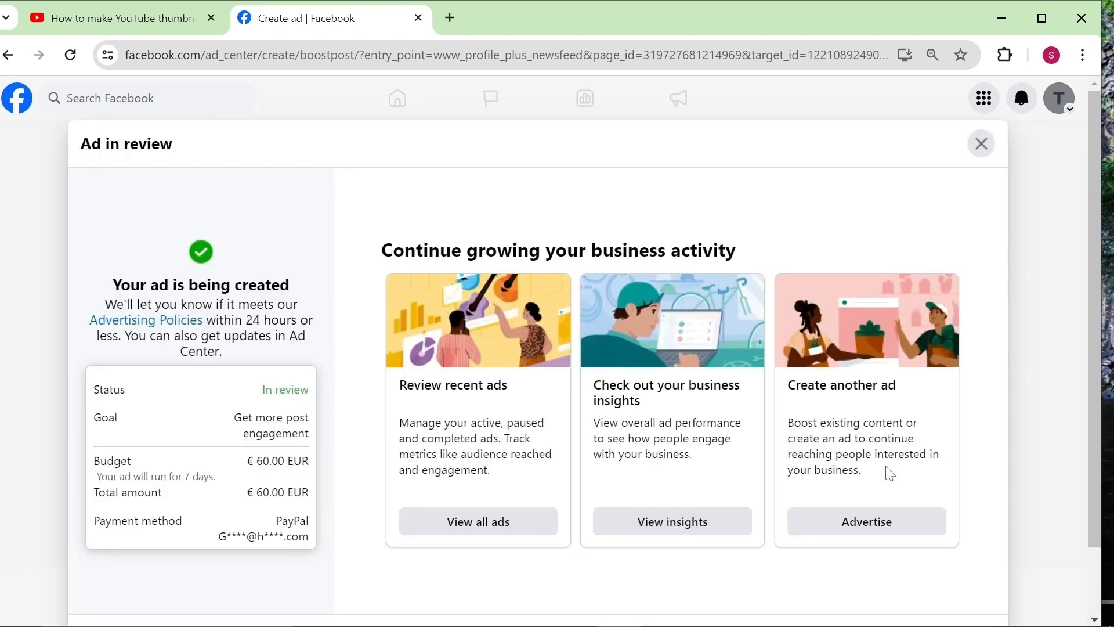
scroll(709, 500, down, 2)
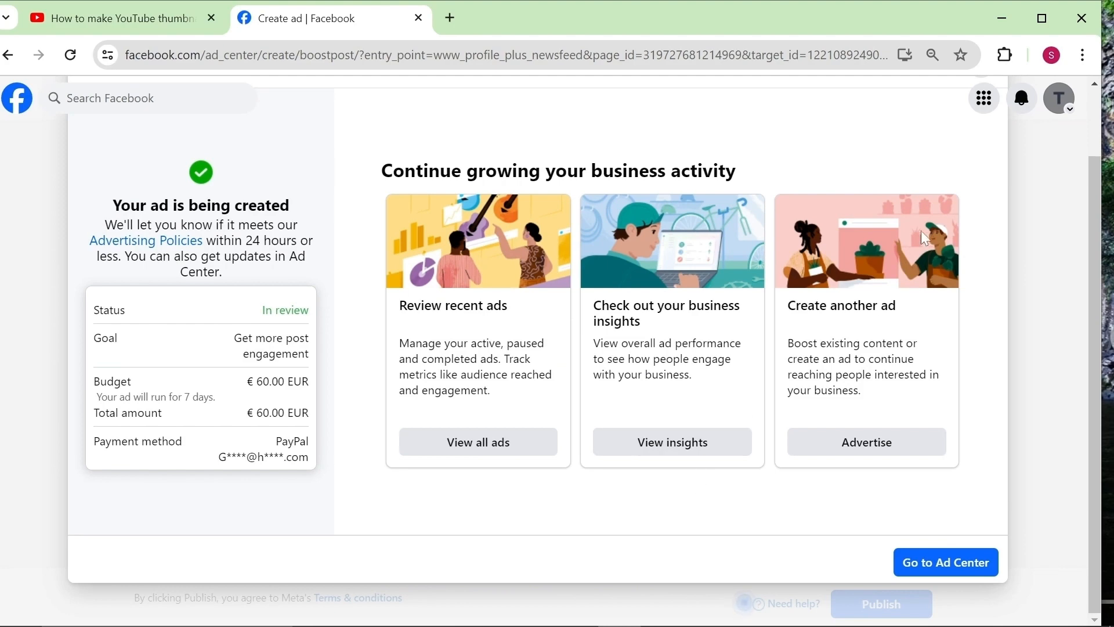
click(997, 85)
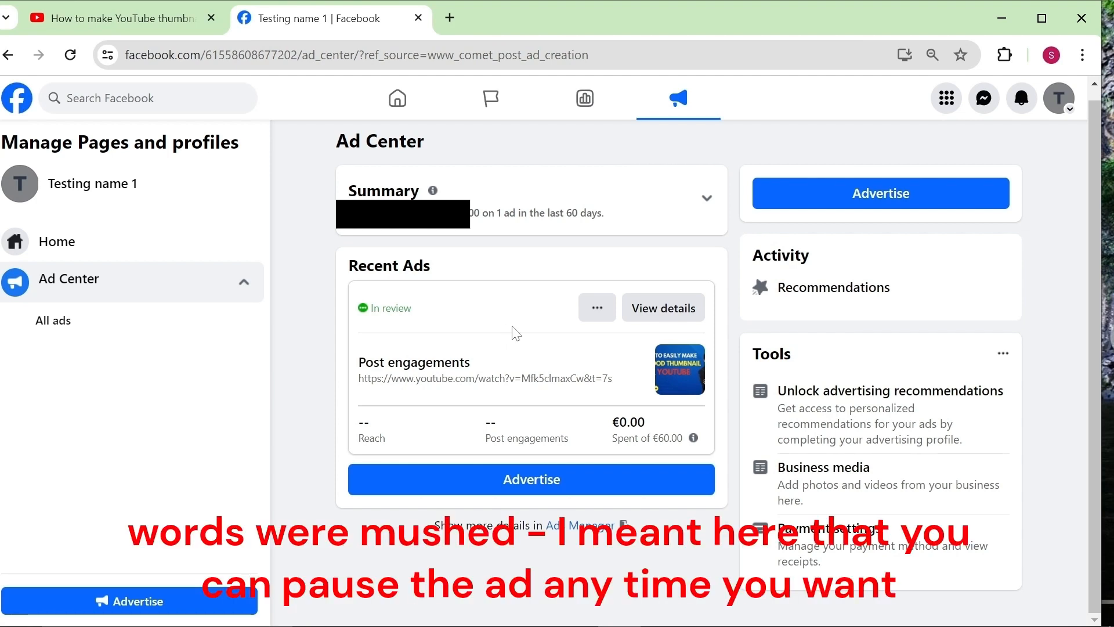
- Look at the management options for the recent Post engagements ad, dismiss them and return to the Facebook home feed
click(592, 317)
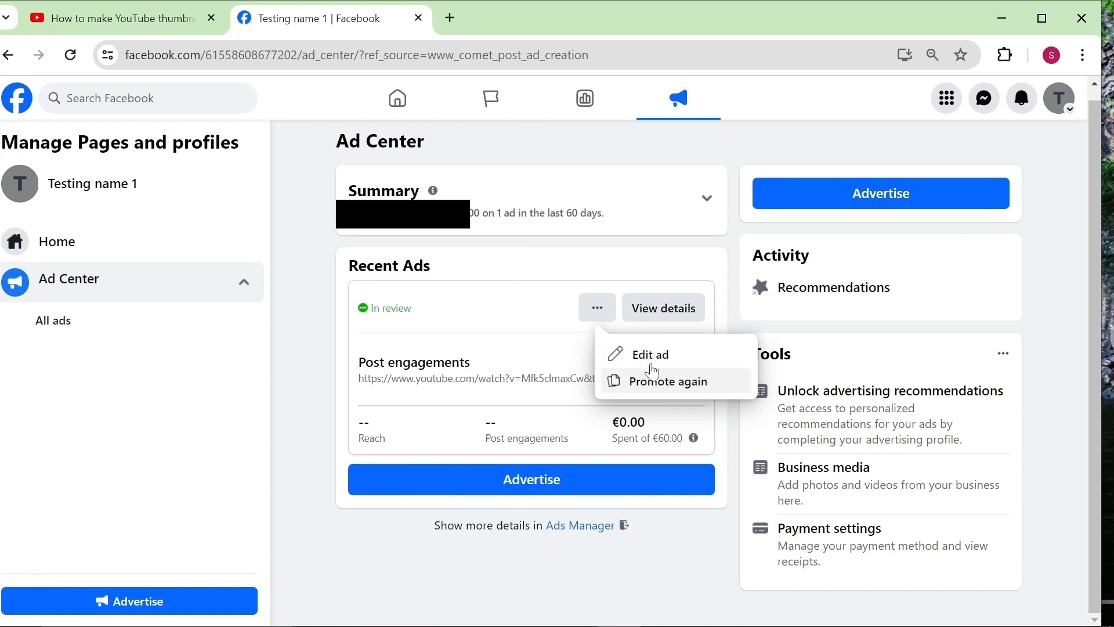
key(Escape)
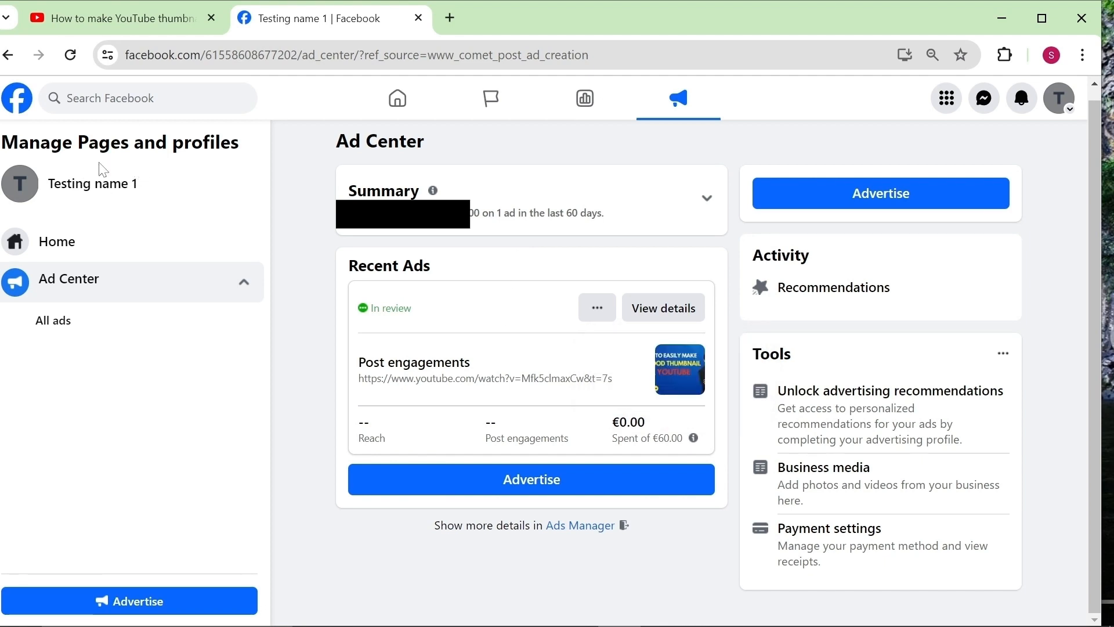
click(16, 99)
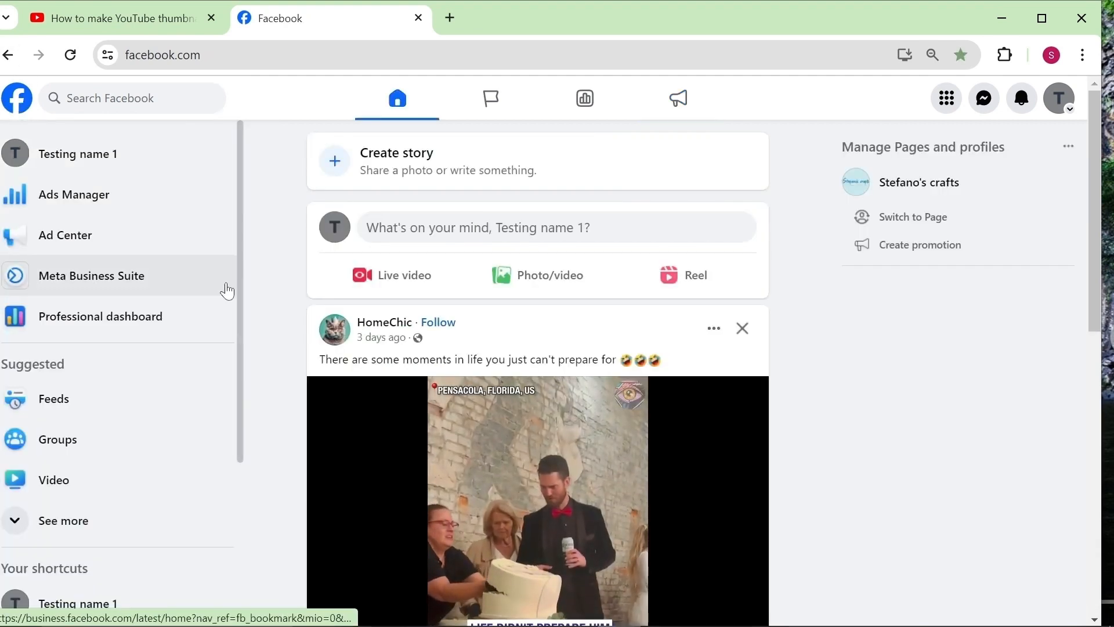